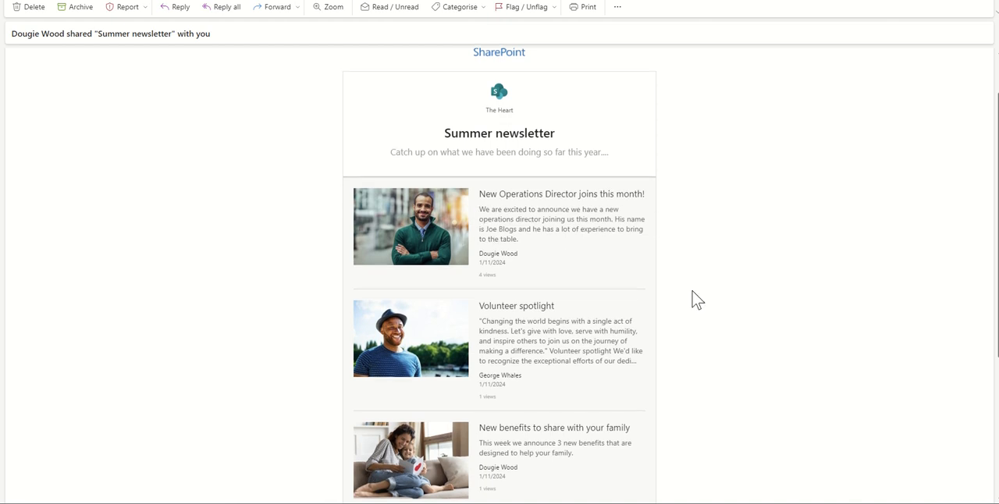
# - Look through the Summer newsletter email and The Heart home page, examining its news carousel, link tiles and Senior Management Team news
pyautogui.scroll(-2, 692, 297)
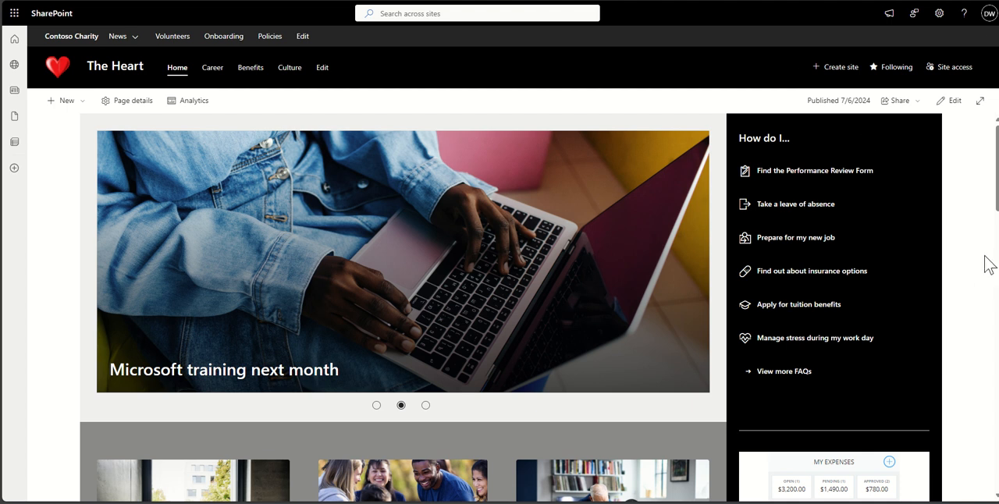
pyautogui.scroll(-2, 986, 266)
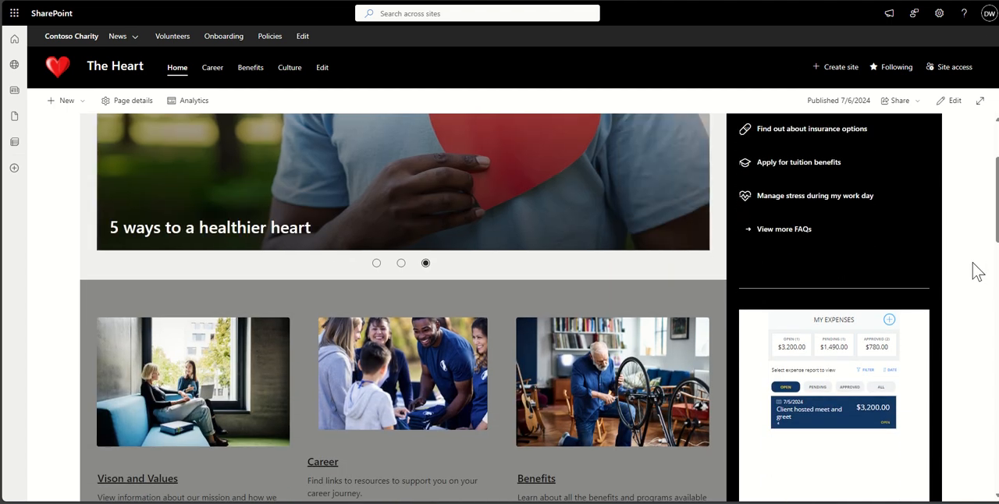
pyautogui.scroll(-5, 978, 271)
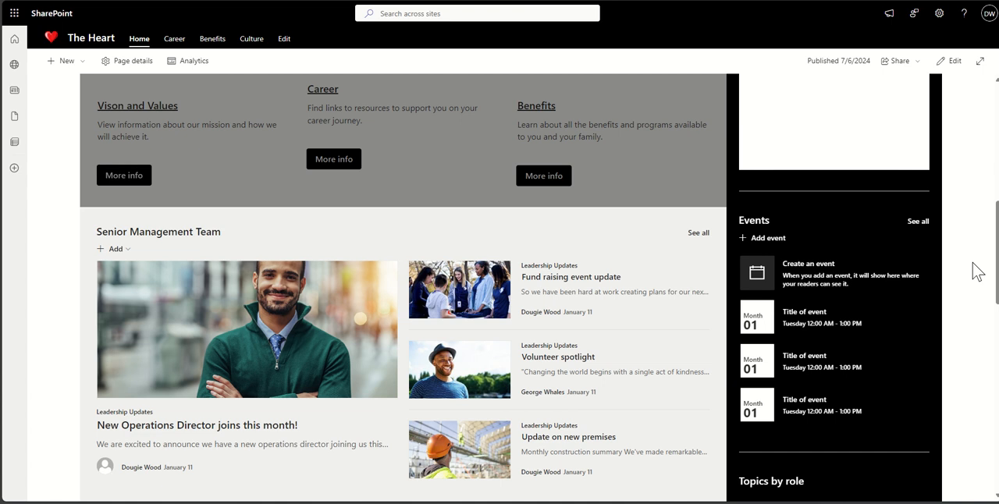
pyautogui.scroll(-1, 978, 272)
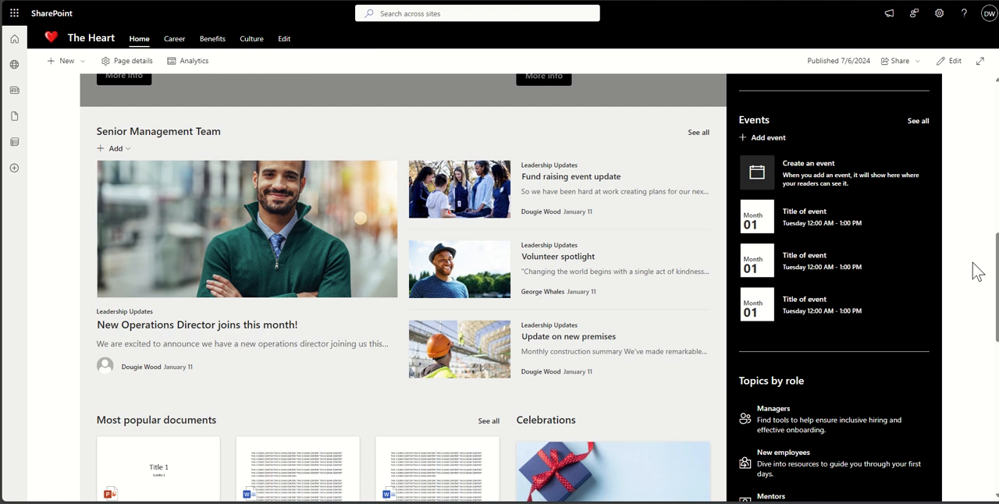
pyautogui.scroll(5, 961, 224)
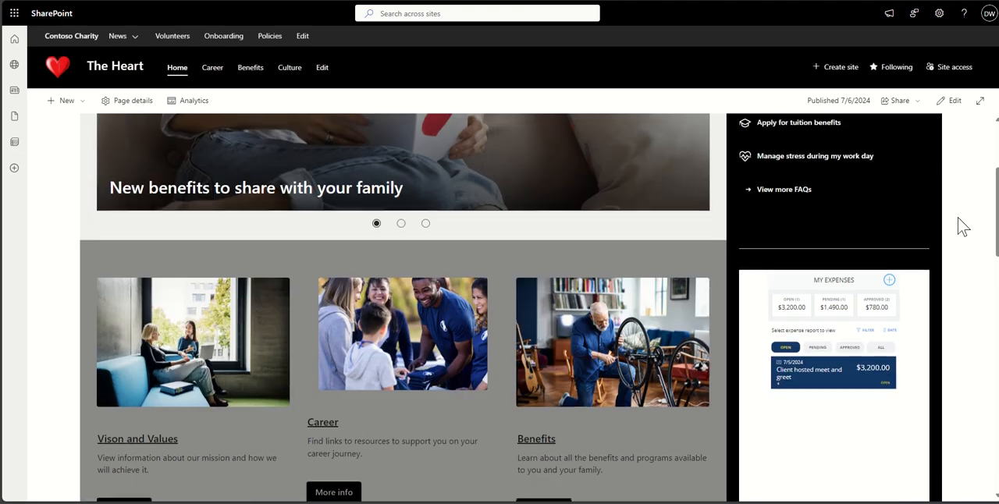
pyautogui.scroll(3, 962, 226)
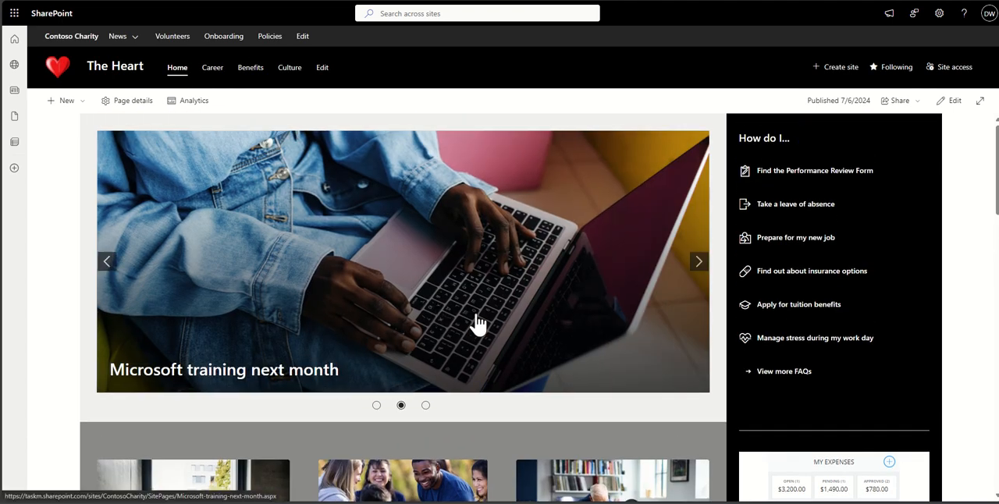
pyautogui.scroll(-2, 960, 250)
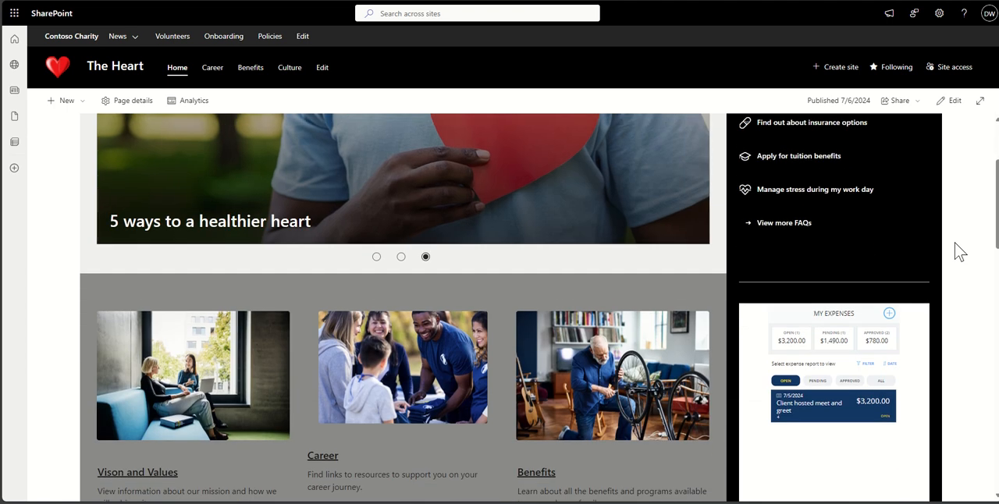
pyautogui.scroll(-5, 960, 252)
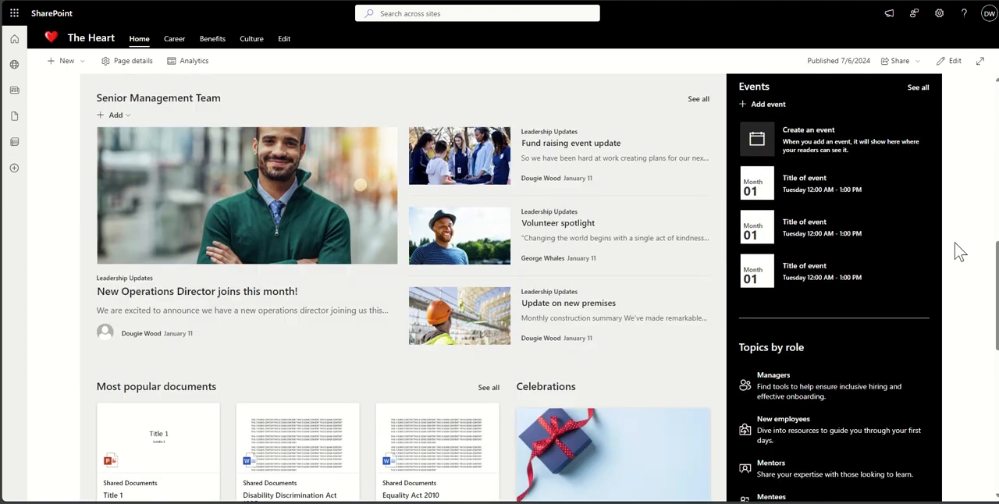
pyautogui.scroll(1, 955, 243)
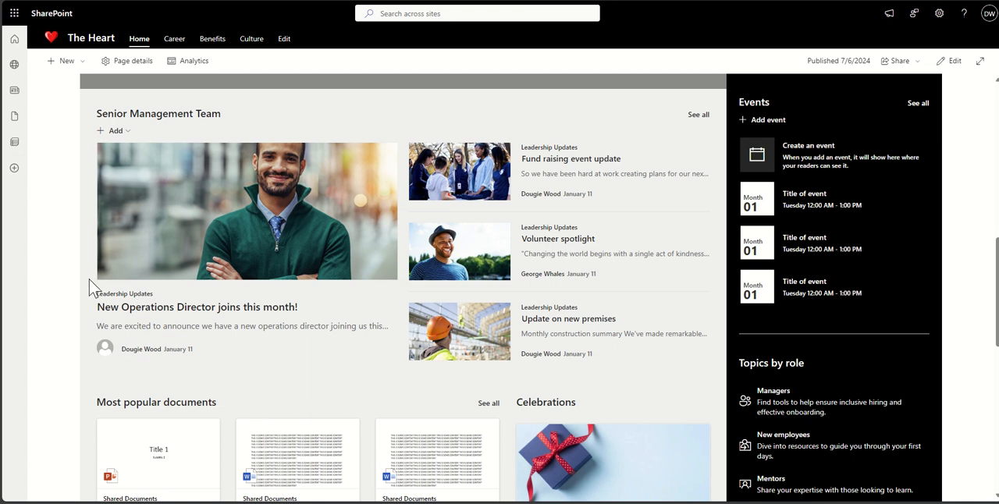
pyautogui.scroll(10, 76, 230)
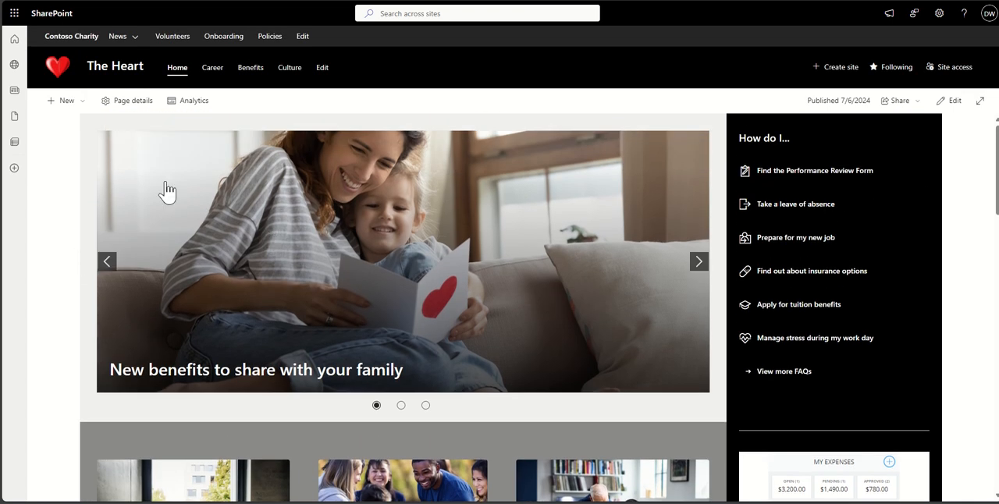
# - View the Leadership Updates site behind the fund raising news item, return to The Heart home page and review its Senior Management Team news
pyautogui.scroll(-10, 67, 278)
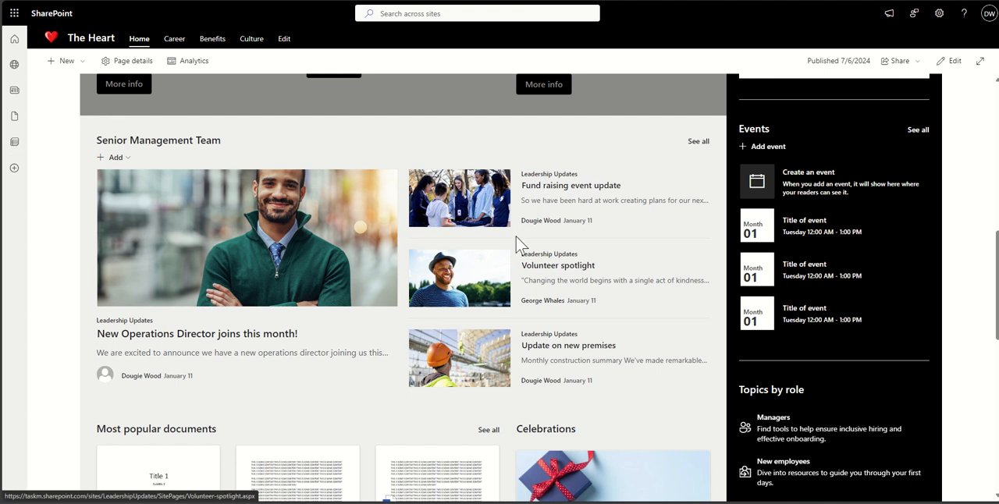
pyautogui.click(568, 175)
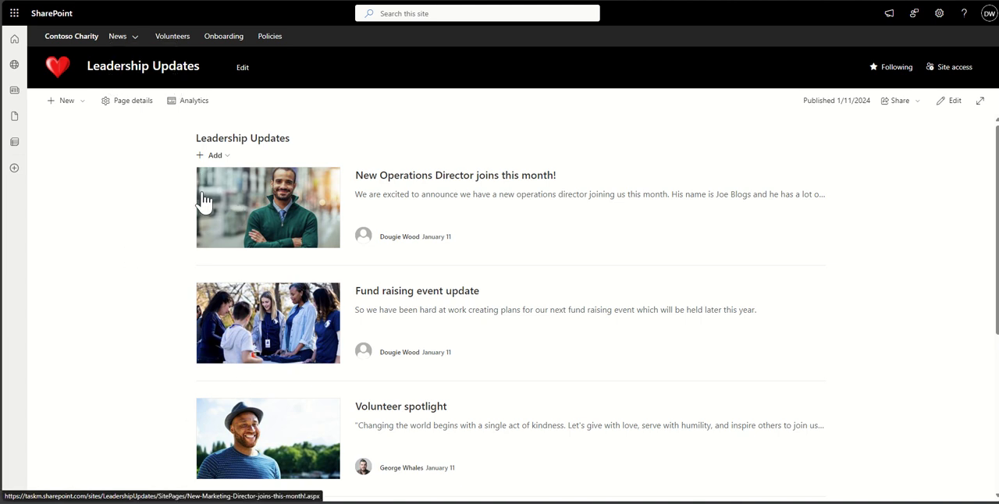
pyautogui.click(24, 2)
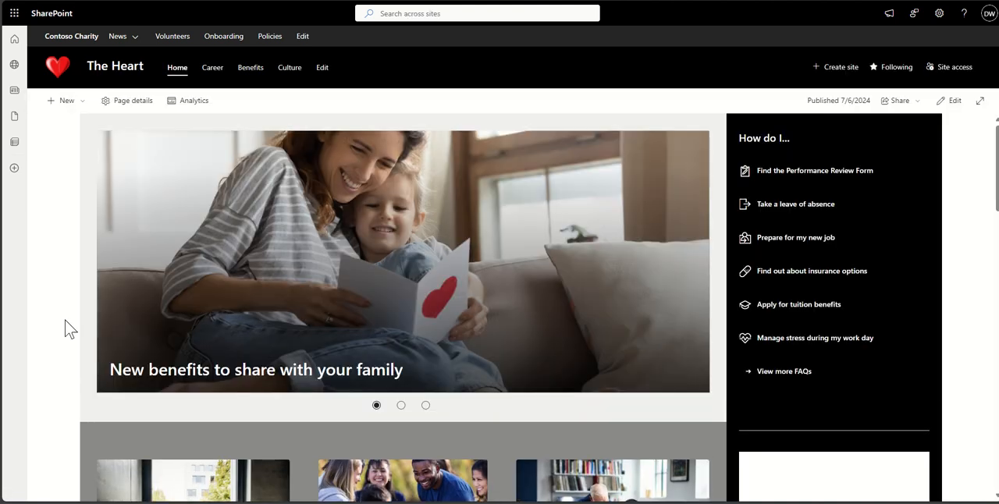
pyautogui.scroll(-8, 67, 328)
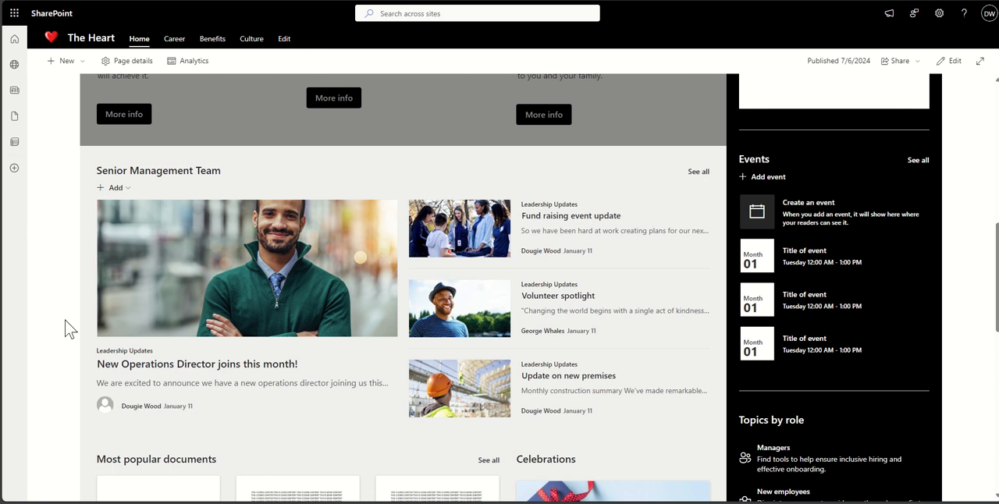
pyautogui.scroll(-1, 67, 328)
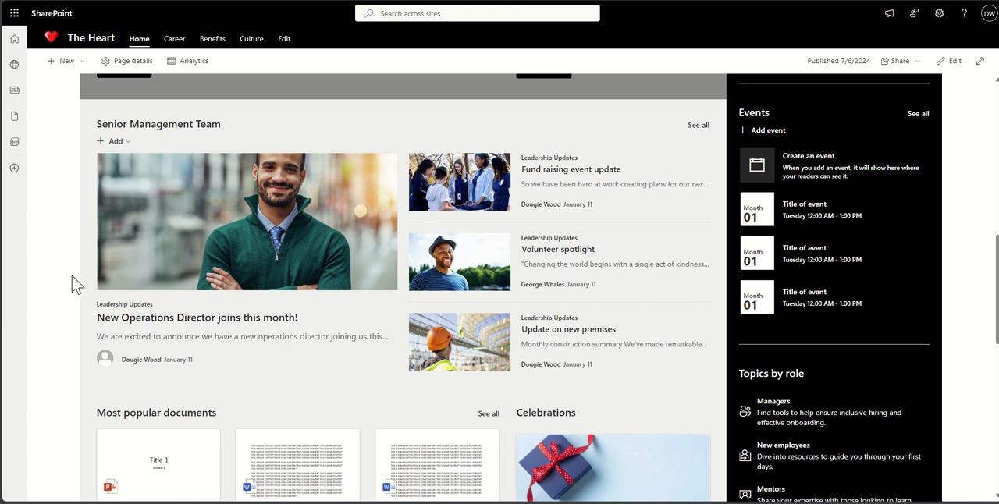
pyautogui.scroll(1, 71, 275)
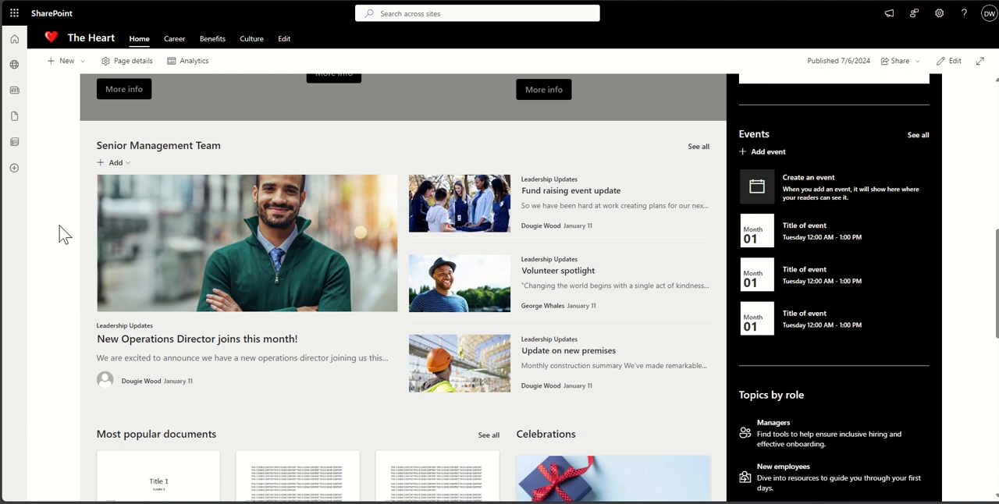
pyautogui.scroll(6, 64, 234)
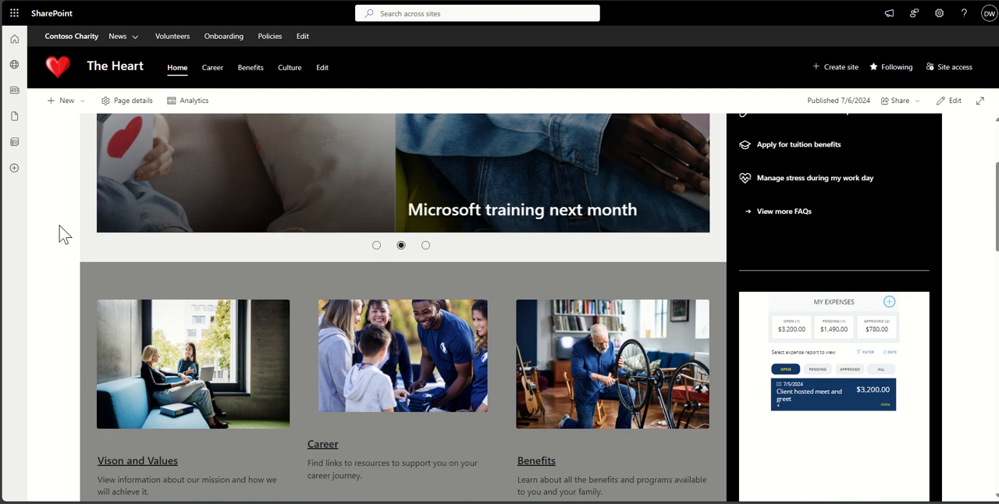
# - Create a news post on The Heart site from the made-for-email Blank news template
pyautogui.scroll(2, 64, 234)
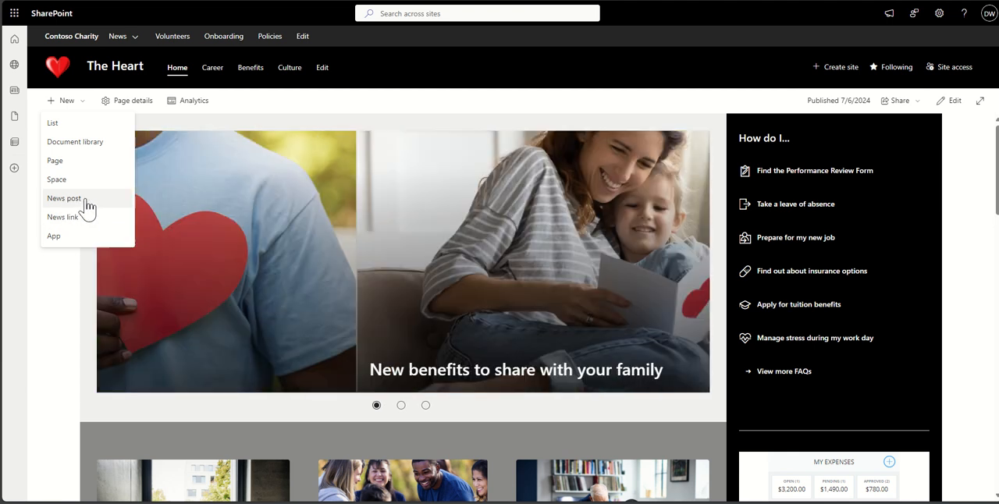
pyautogui.click(84, 200)
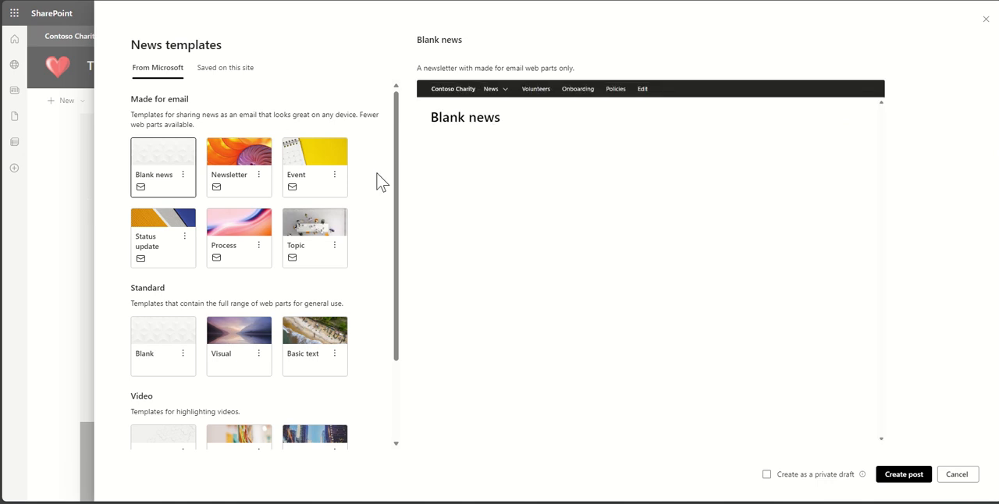
pyautogui.scroll(-3, 380, 182)
pyautogui.scroll(3, 380, 181)
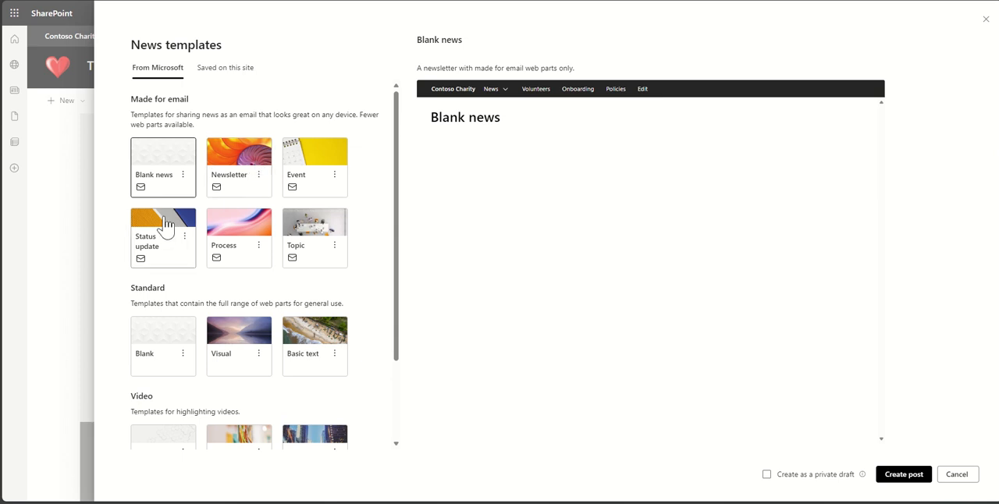
pyautogui.scroll(-2, 330, 262)
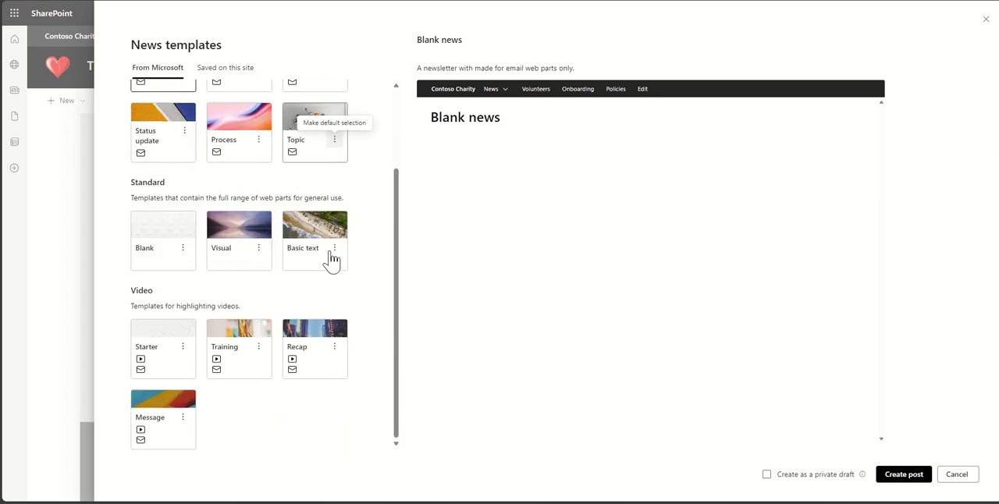
pyautogui.scroll(2, 331, 261)
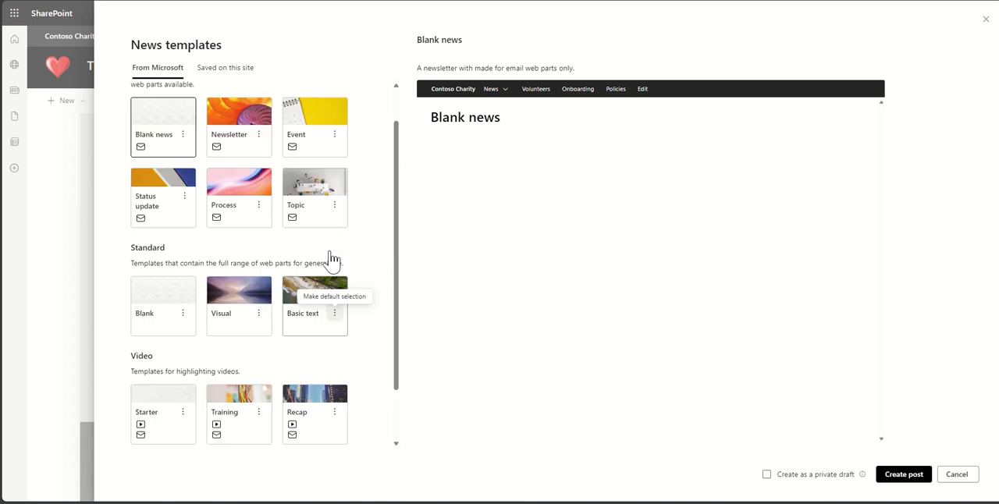
pyautogui.doubleClick(155, 153)
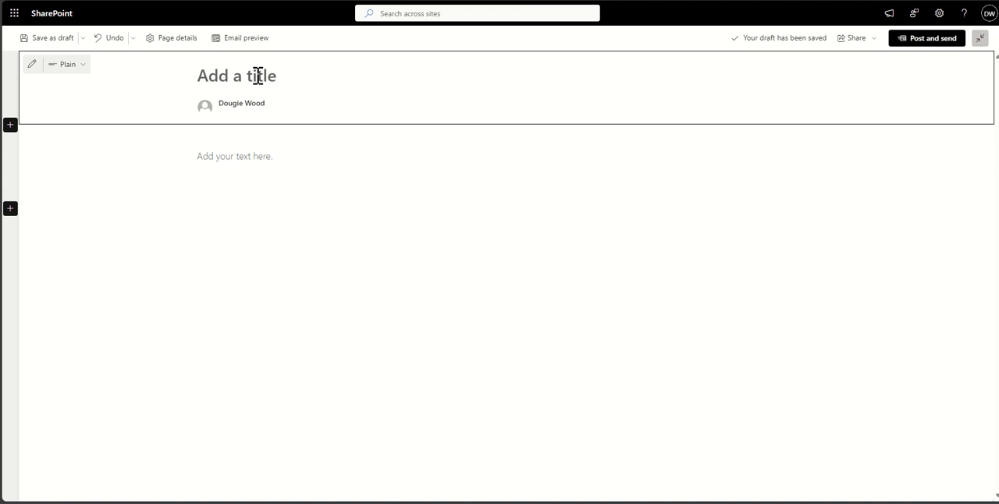
# - Title the news post "NEW benefit for EV cars"
pyautogui.write('NEW ')
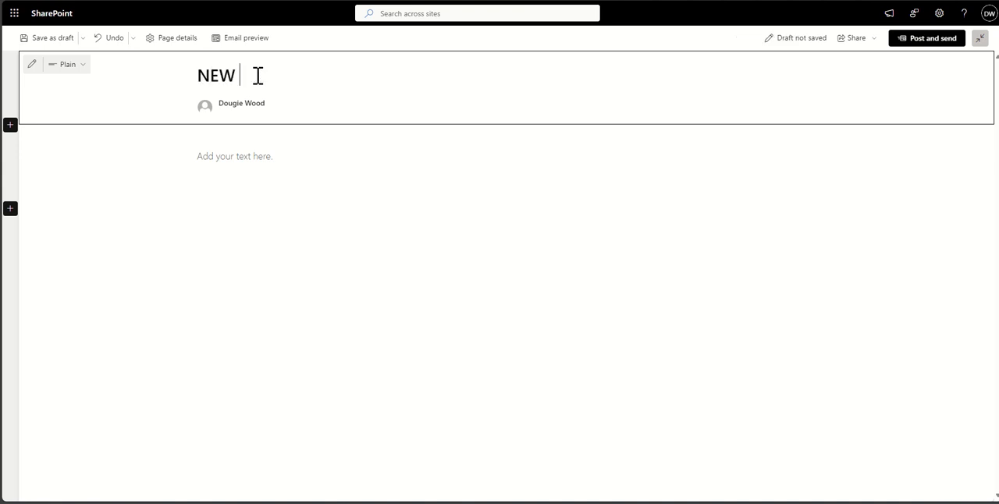
pyautogui.write('benefit for EV cars')
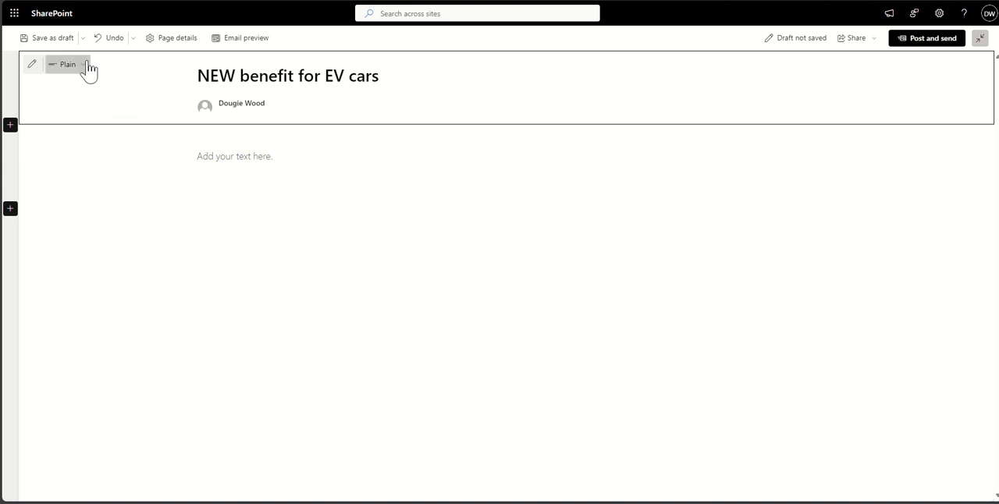
# - Change the title area's layout to Image and title
pyautogui.click(33, 66)
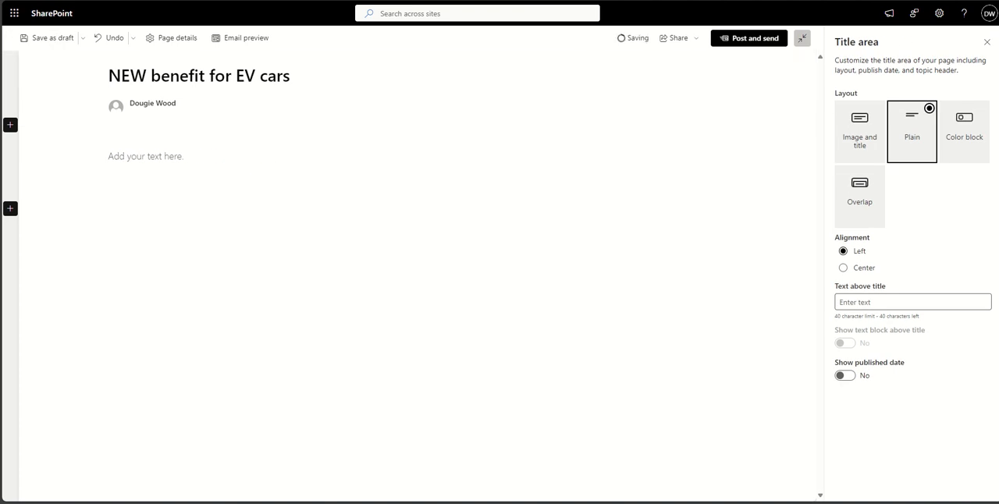
pyautogui.click(80, 66)
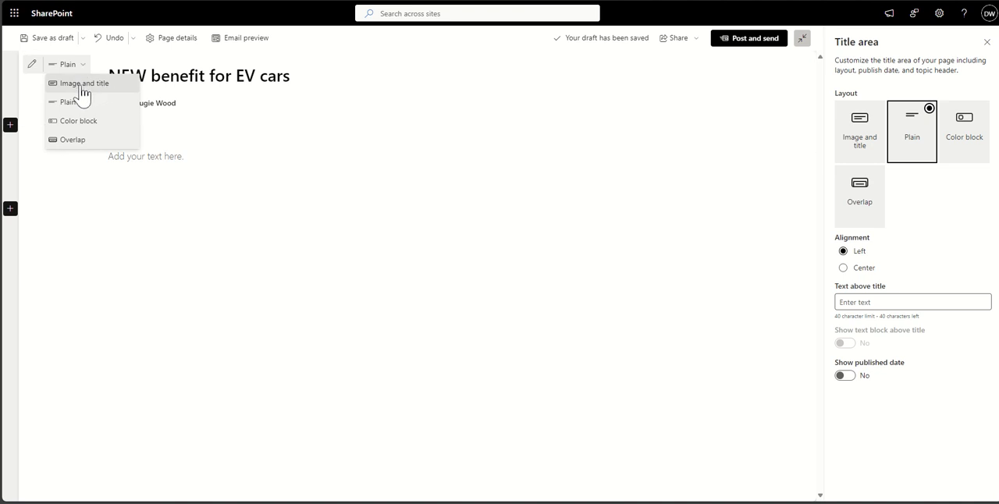
pyautogui.click(82, 85)
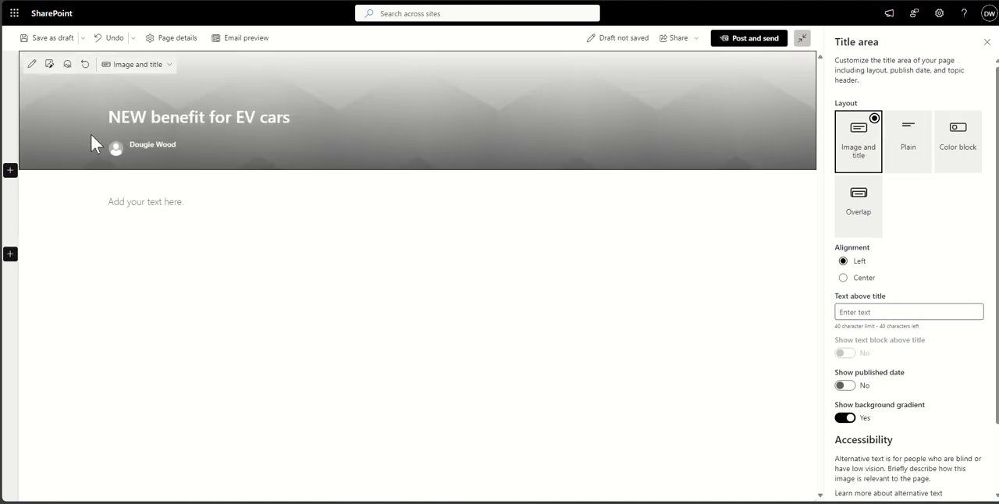
pyautogui.click(116, 152)
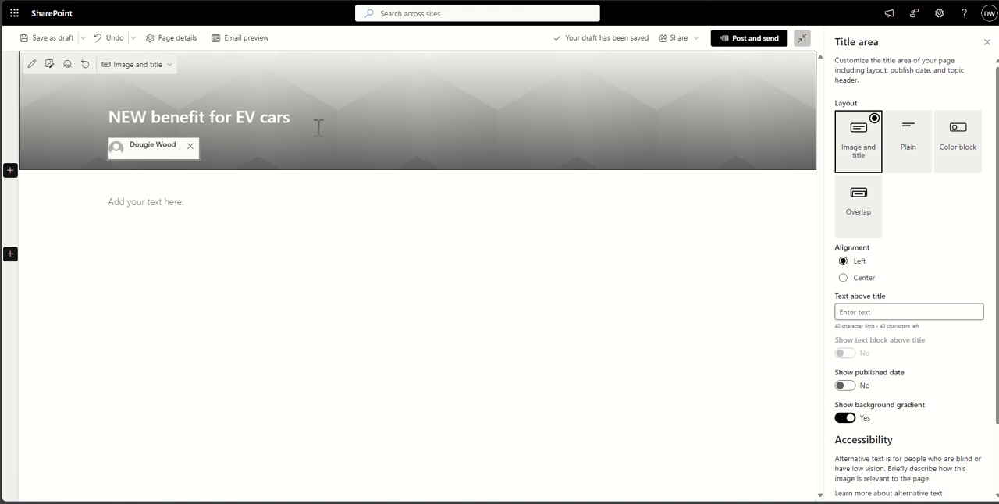
# - Search the stock images for "cars electric" and insert the dark photo of a car beside a charging station as the title background
pyautogui.click(49, 65)
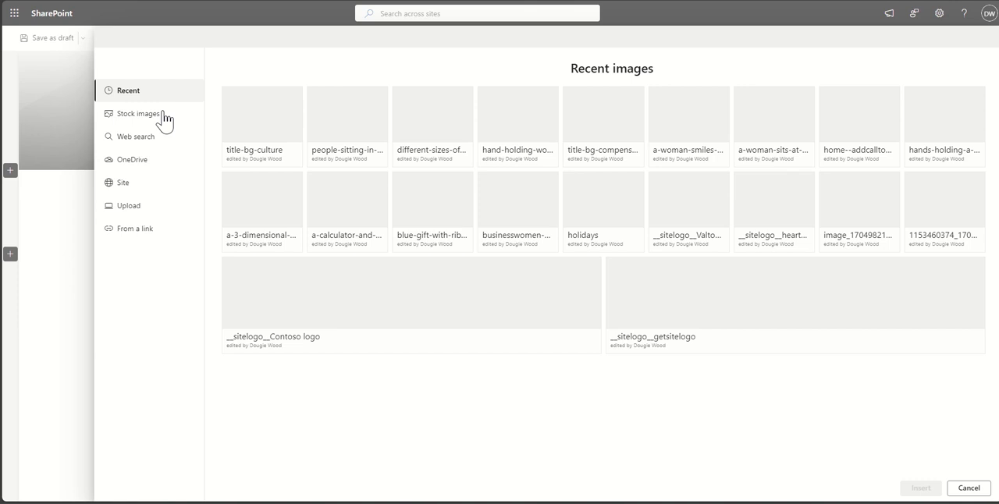
pyautogui.click(163, 113)
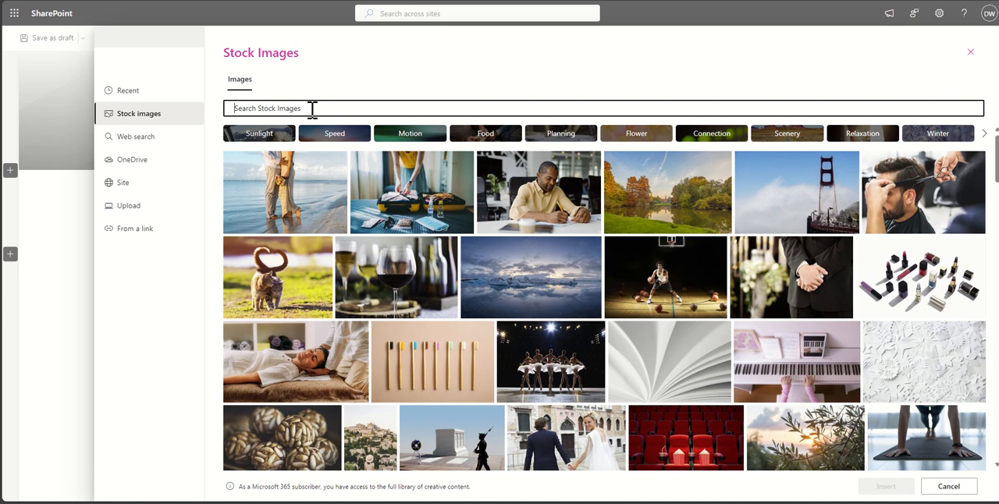
pyautogui.write('cars')
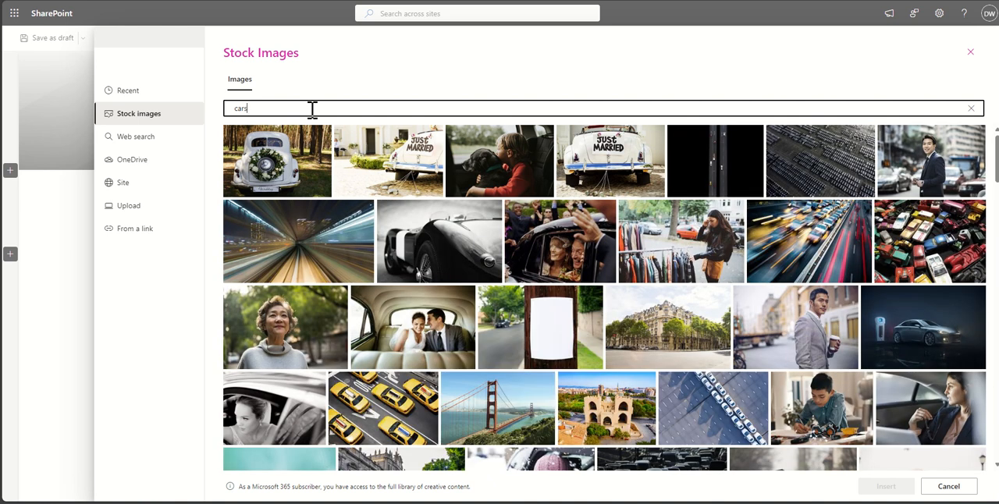
pyautogui.write('electric')
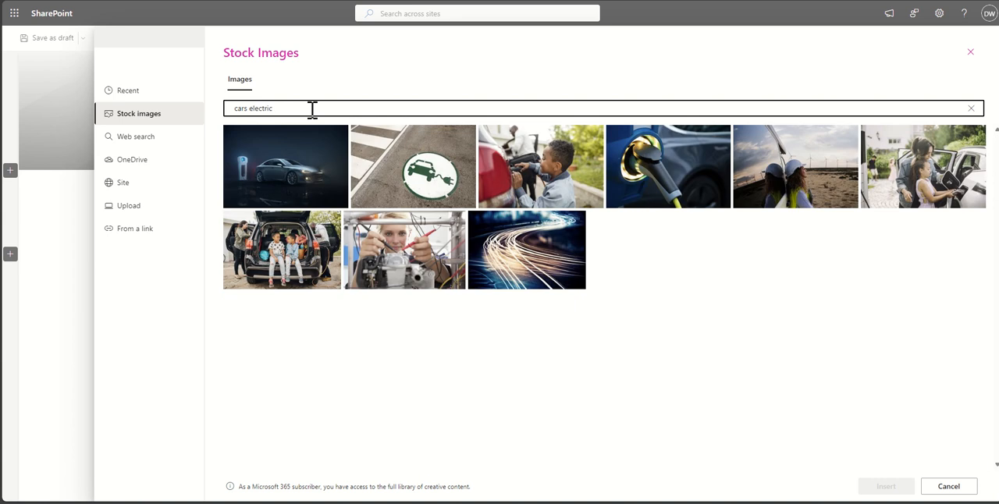
pyautogui.click(299, 172)
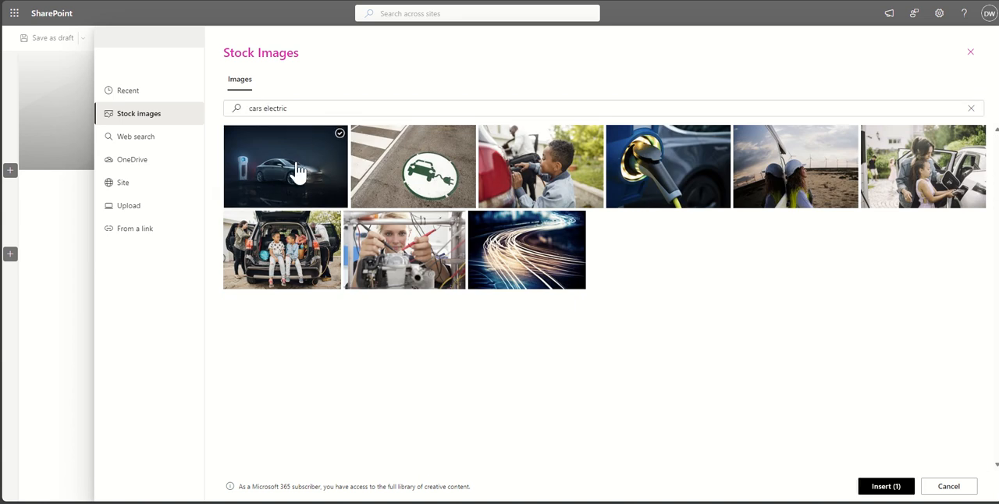
pyautogui.click(886, 487)
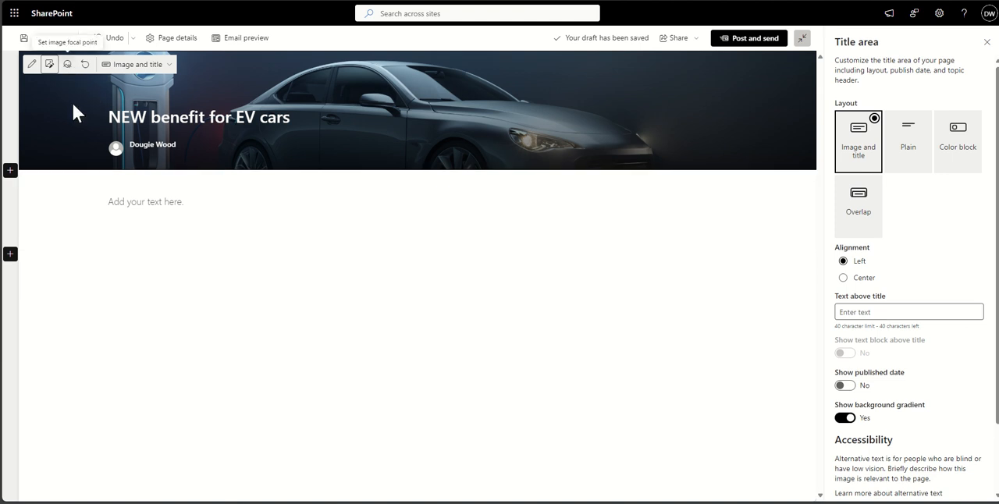
# - Move the title image's focal point slightly lower to bring more of the car's wheels into the banner
pyautogui.click(68, 65)
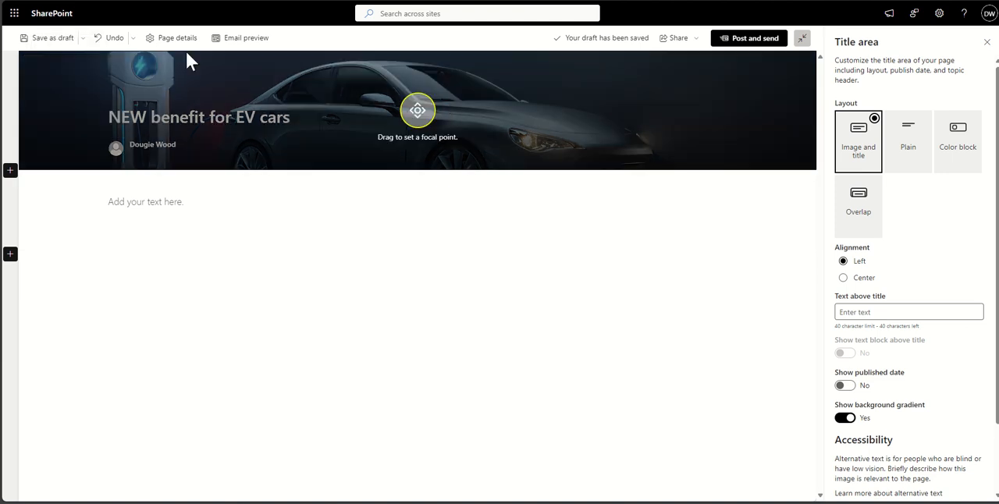
pyautogui.moveTo(420, 114)
pyautogui.mouseDown()
pyautogui.moveTo(416, 127)
pyautogui.moveTo(419, 111)
pyautogui.moveTo(422, 119)
pyautogui.mouseUp()
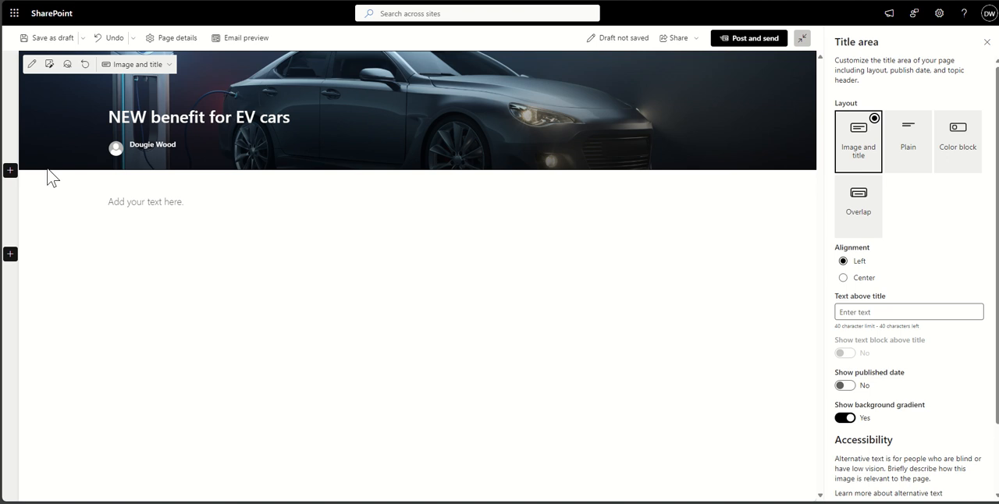
pyautogui.click(67, 216)
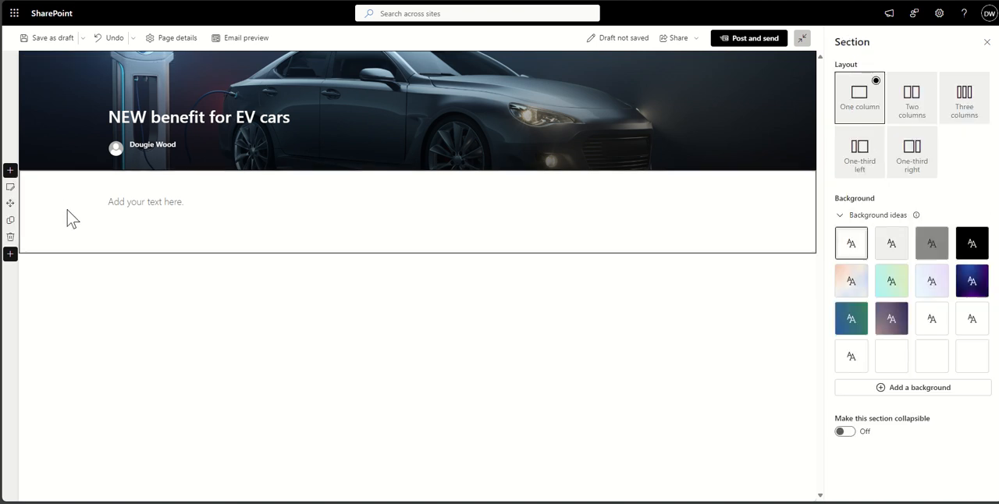
# - Enter "This is some text about the new benefit that we are rolling out at the start of next month." in the body text
pyautogui.click(181, 203)
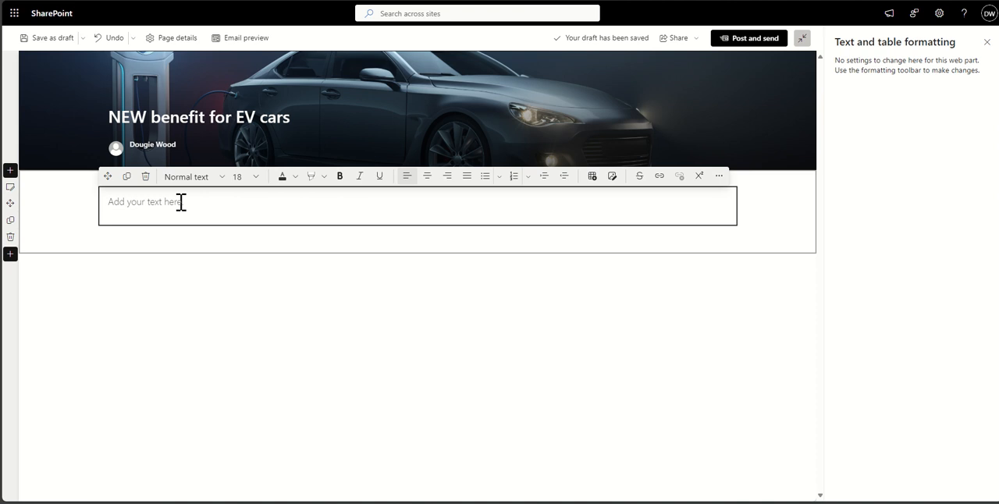
pyautogui.write('This is ')
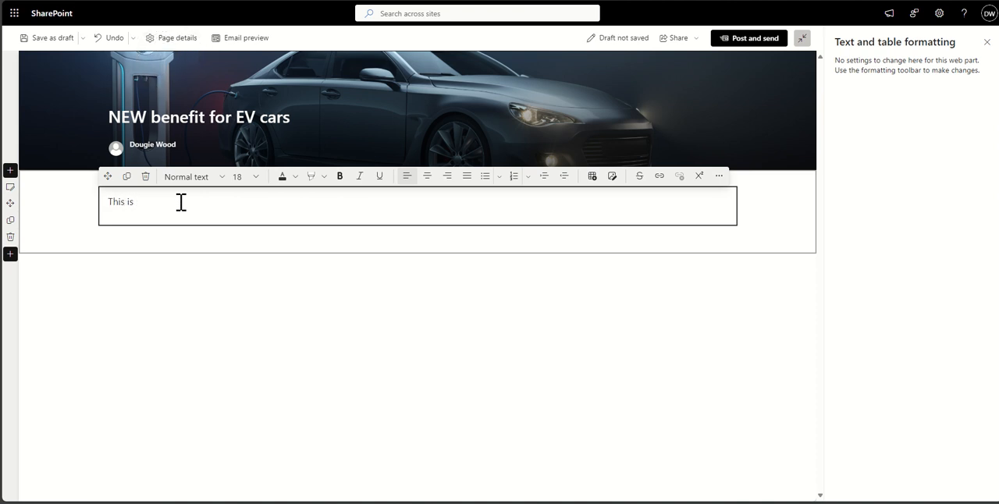
pyautogui.write('some text about the n')
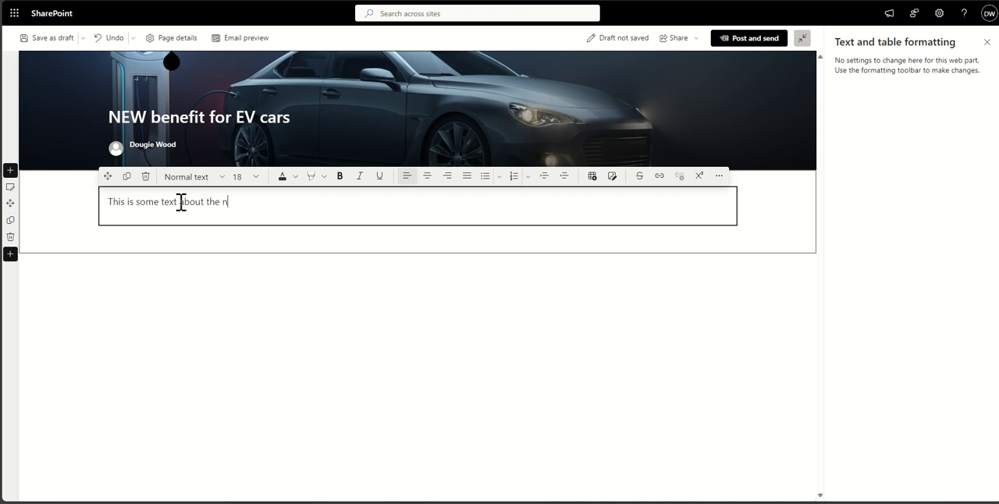
pyautogui.write('ew benefit that we are roll')
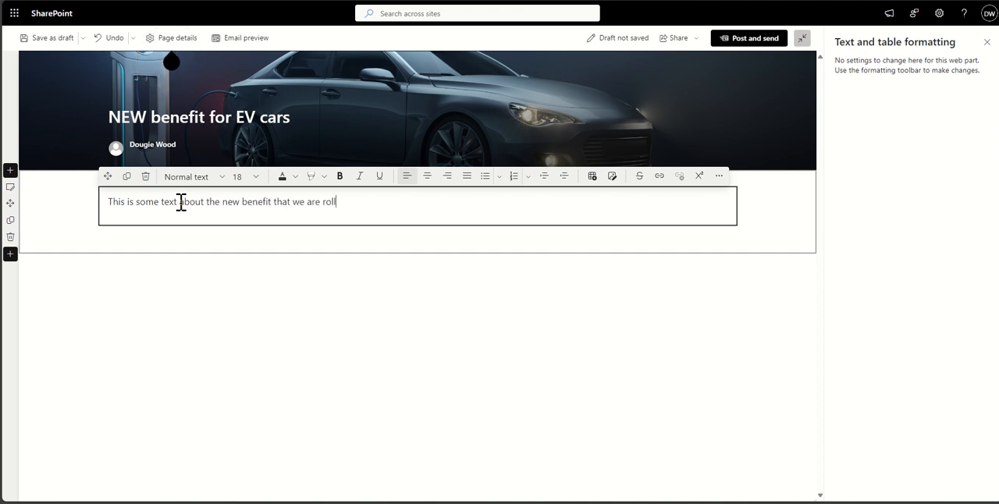
pyautogui.write('ing out at')
pyautogui.write('art of next month.')
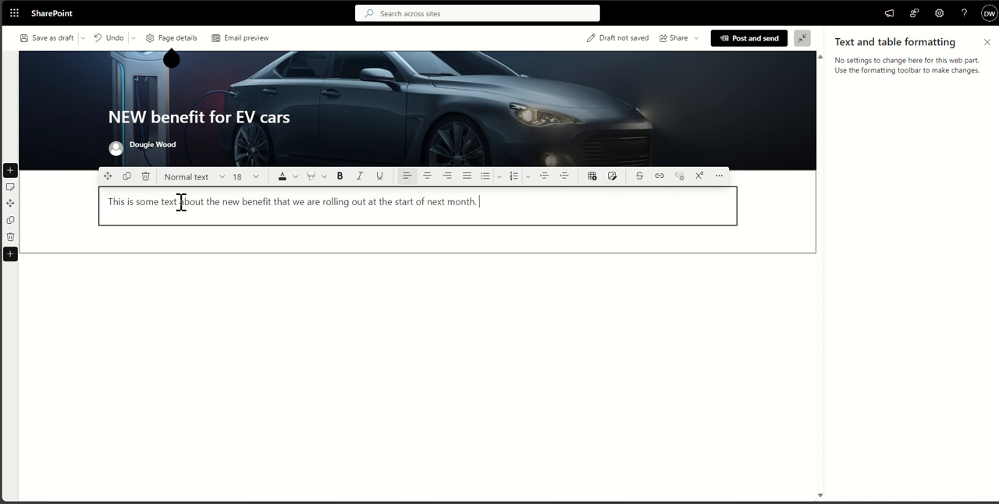
# - Copy the body sentence and paste it repeatedly to fill two paragraphs of placeholder text
pyautogui.hotkey('ctrl', 'a')
pyautogui.hotkey('ctrl', 'c')
pyautogui.hotkey('ctrl', 'v')
pyautogui.hotkey('ctrl', 'v')
pyautogui.hotkey('ctrl', 'v')
pyautogui.hotkey('ctrl', 'v')
pyautogui.hotkey('ctrl', 'v')
pyautogui.hotkey('ctrl', 'v')
pyautogui.hotkey('ctrl', 'v')
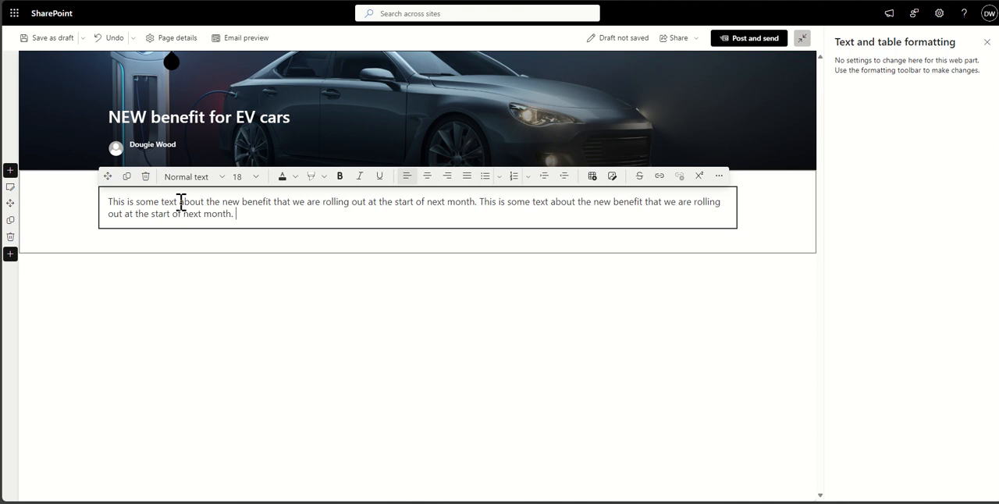
pyautogui.press('Return')
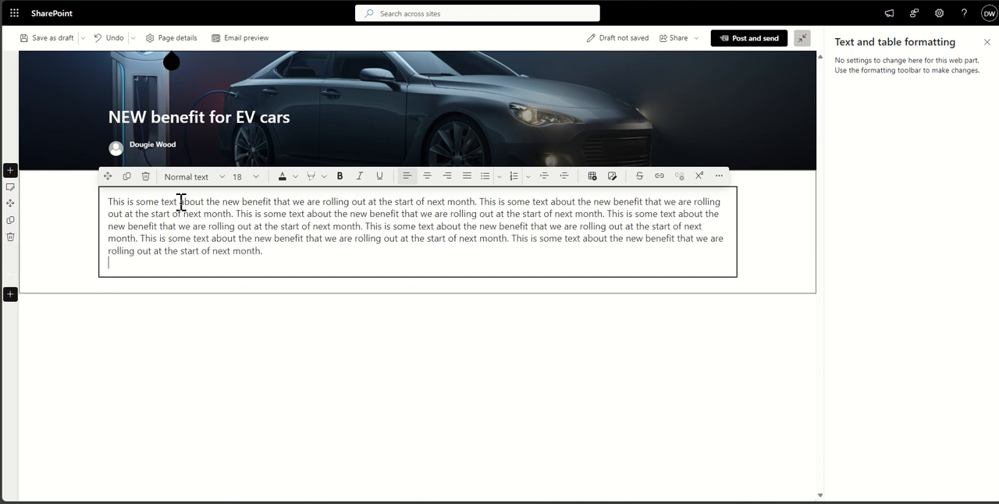
pyautogui.hotkey('ctrl', 'v')
pyautogui.hotkey('ctrl', 'v')
pyautogui.hotkey('ctrl', 'v')
pyautogui.hotkey('ctrl', 'v')
pyautogui.hotkey('ctrl', 'v')
pyautogui.hotkey('ctrl', 'v')
pyautogui.hotkey('ctrl', 'v')
pyautogui.hotkey('ctrl', 'v')
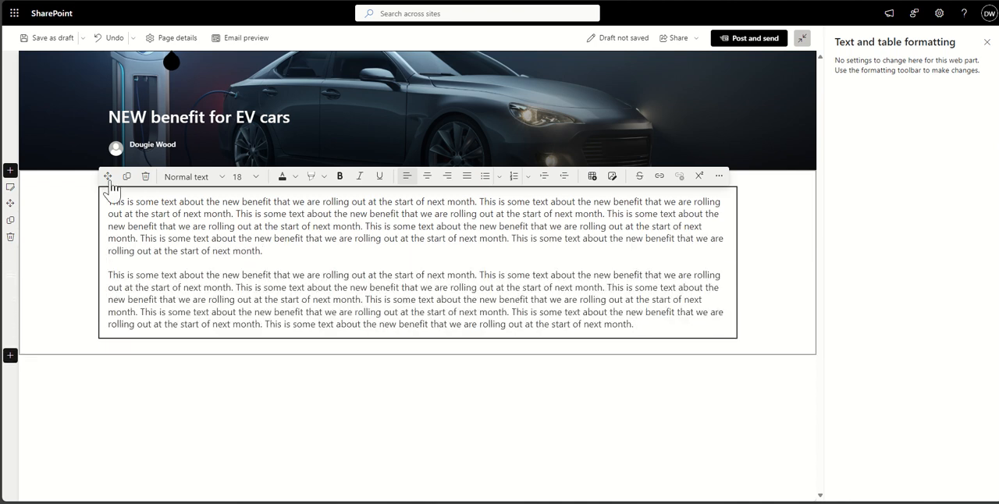
# - Add a two-column section below the body text section
pyautogui.click(62, 241)
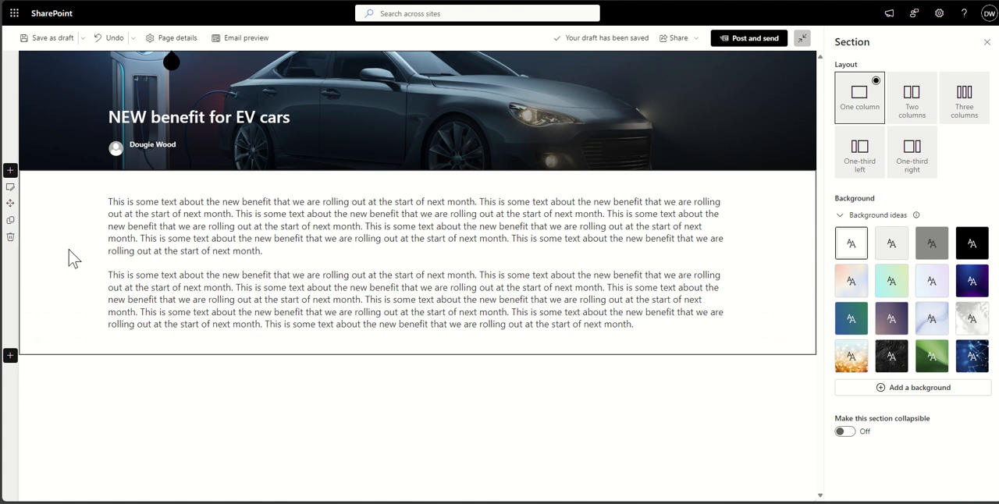
pyautogui.click(10, 356)
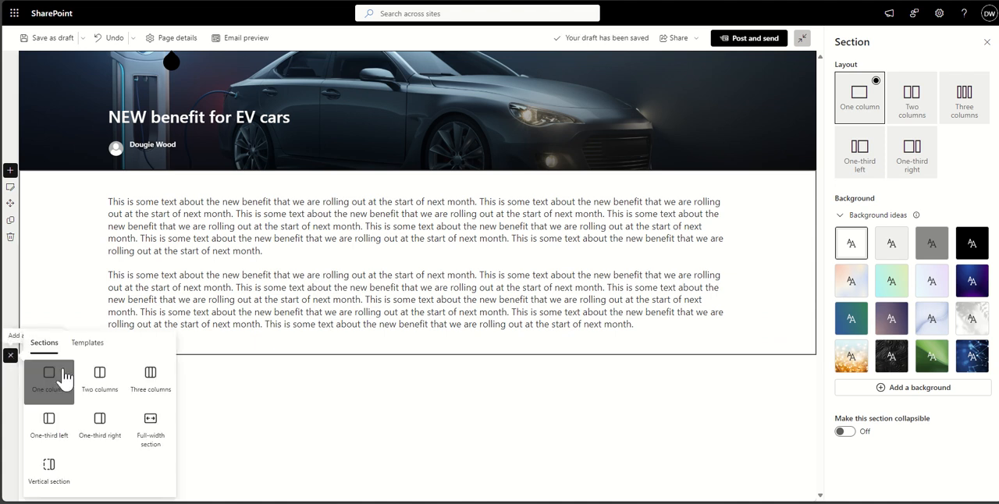
pyautogui.click(100, 383)
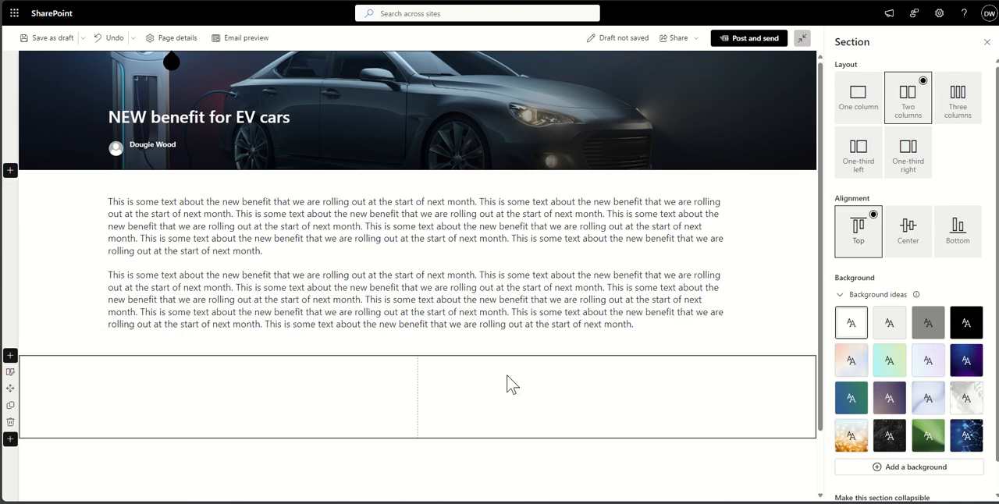
# - Add a Text web part to the new section's first column and fill it with repeated copies of the benefit sentence
pyautogui.scroll(-1, 469, 343)
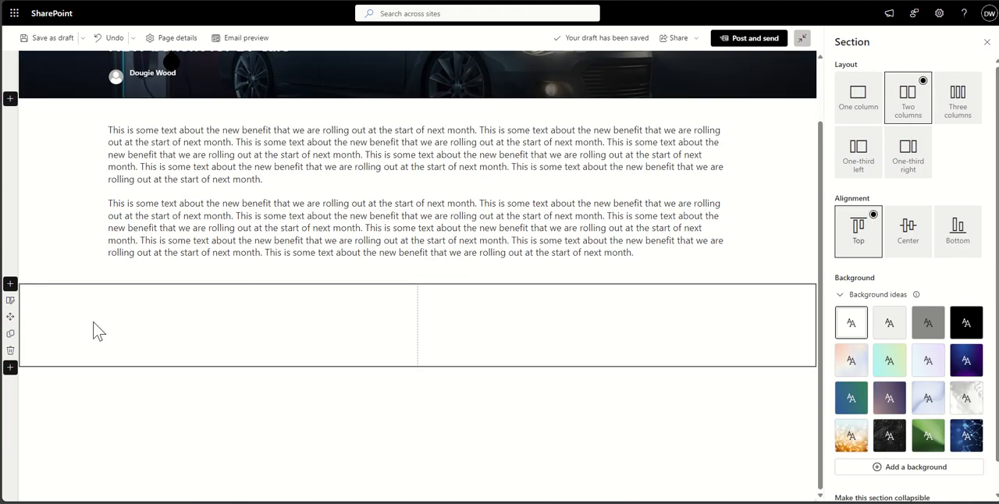
pyautogui.click(258, 294)
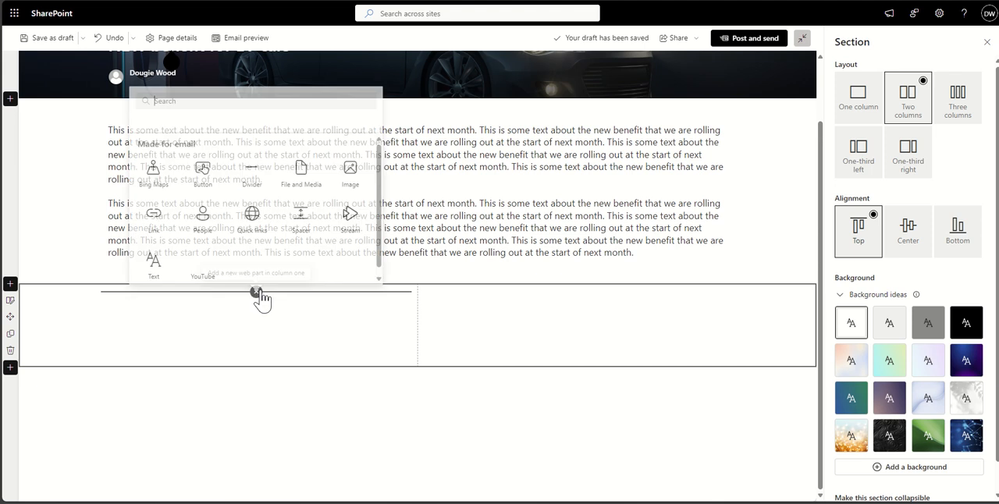
pyautogui.write('text')
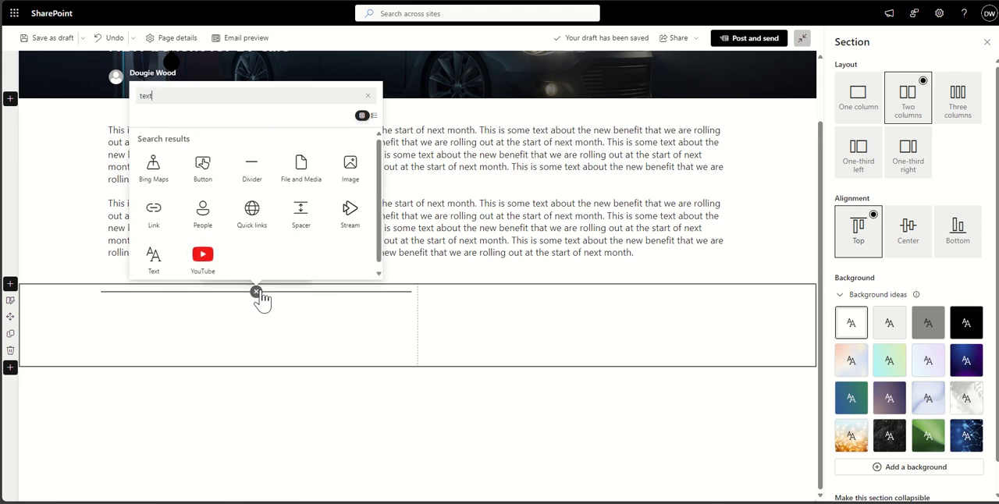
pyautogui.click(256, 174)
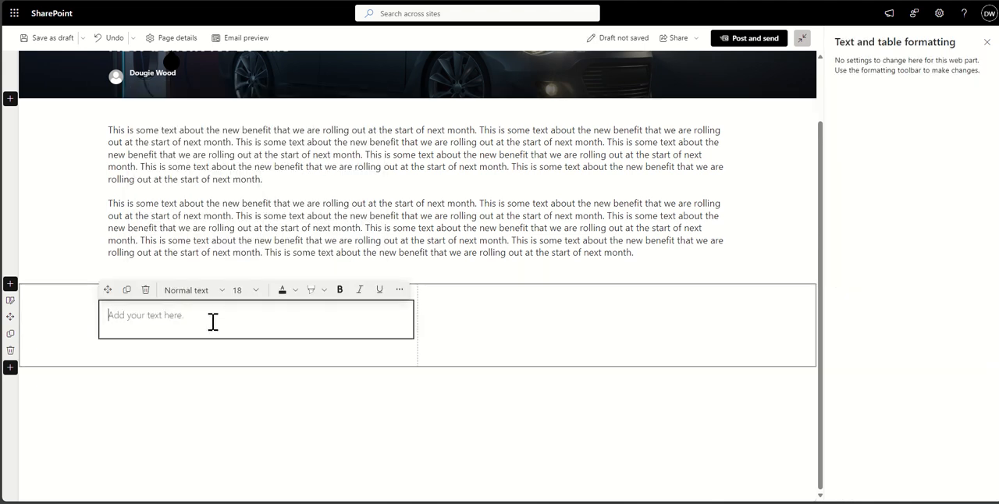
pyautogui.write('This is some text about the new benefit that we are rolling out at the start of next month. This is some text about the new benefit that we are rolling out at the start of next month. This is some text about the new benefit that we are rolling out at the start of next month. This is some text about the new benefit that we are rolling out at the start of next month. This is some text about the new benefit that we are rolling out at the start of next month. This is some text about the new benefit that we are rolling out at the start of next month.')
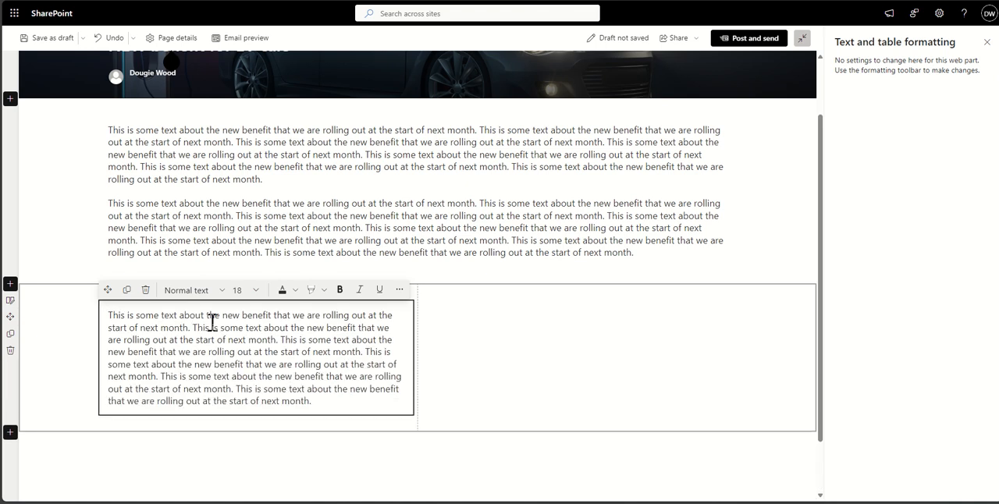
# - Add an Image web part to the second column using the charging-plug close-up found in the stock images with "electric car"
pyautogui.click(580, 293)
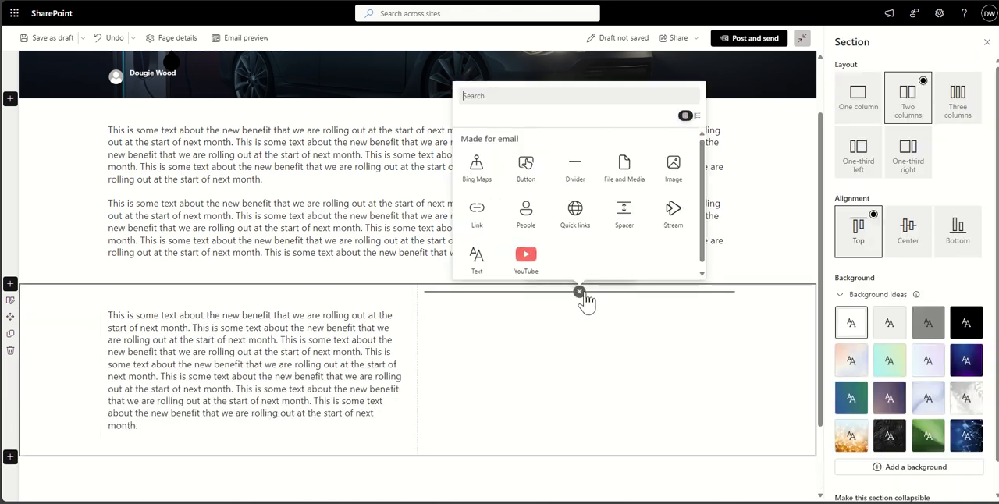
pyautogui.write('Image')
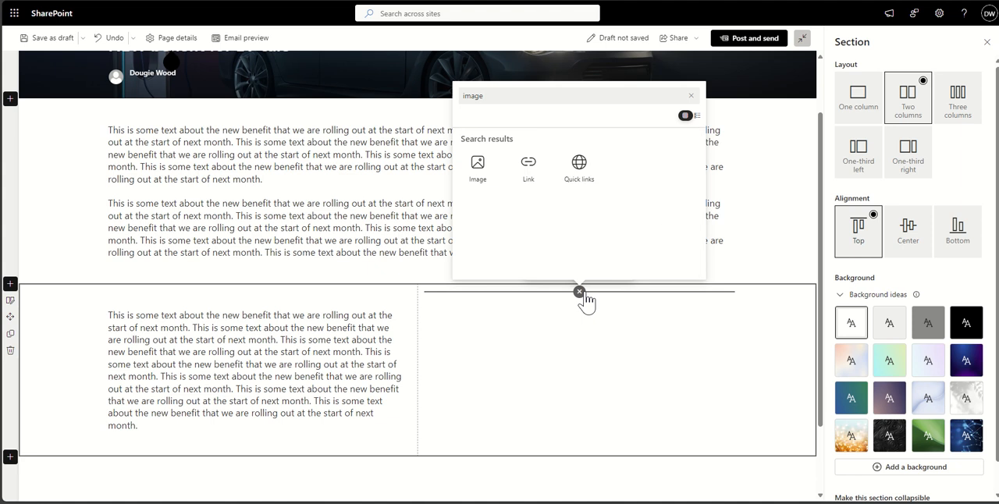
pyautogui.click(478, 165)
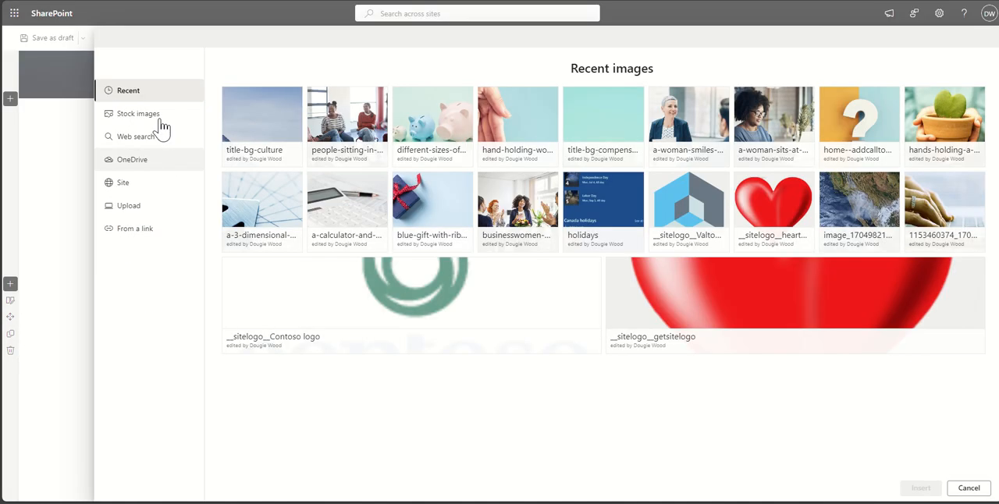
pyautogui.click(154, 117)
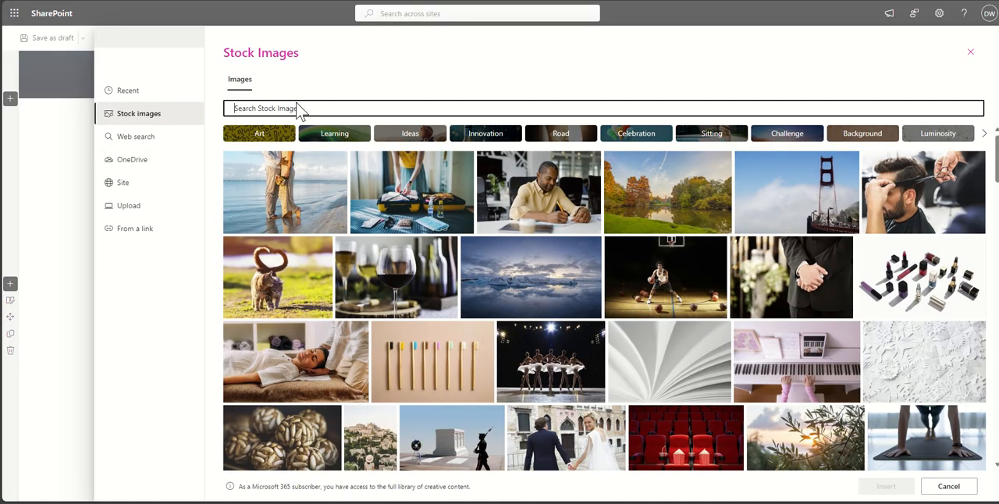
pyautogui.write('electric car')
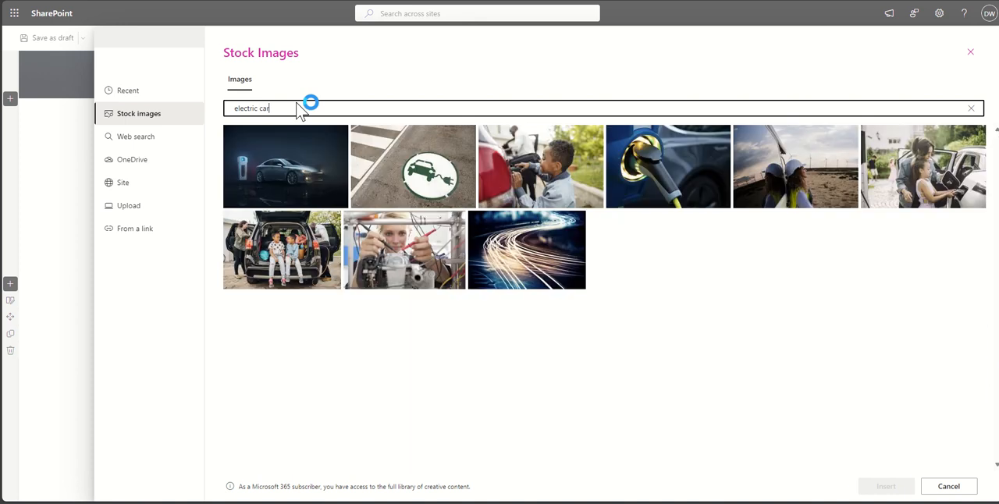
pyautogui.click(649, 148)
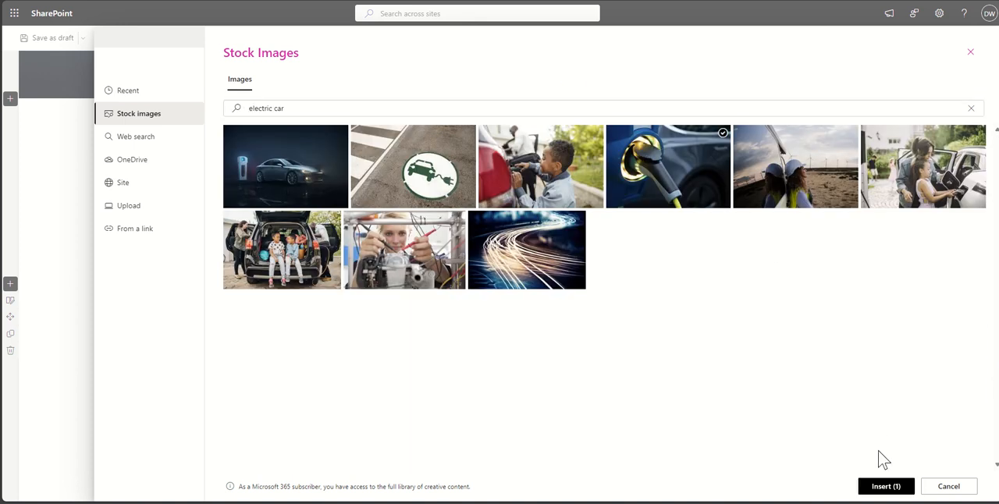
pyautogui.click(883, 486)
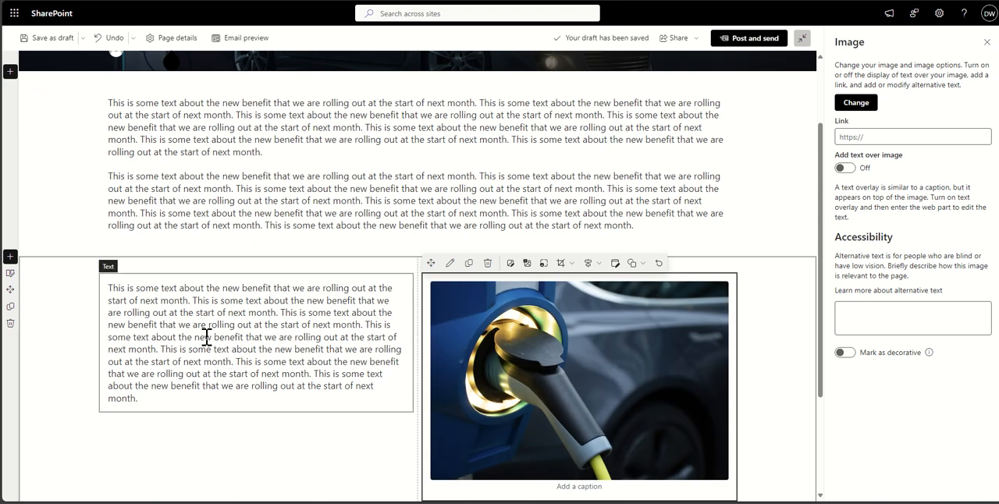
# - Add a second paragraph of the copied benefit text beneath the first one in the two-column section
pyautogui.click(202, 403)
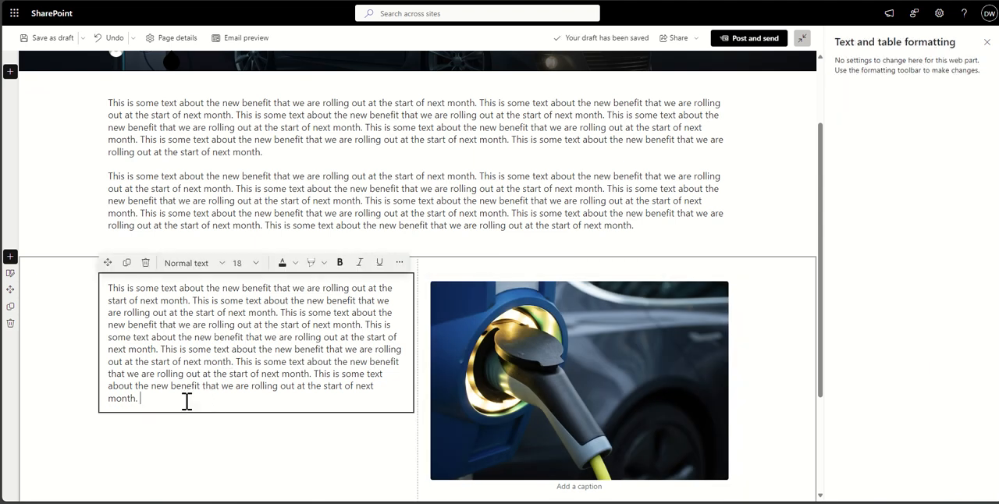
pyautogui.press('Return')
pyautogui.write('This is some text about the new benefit that we are rolling out at the start of next month. This is some text about the new benefit that we are rolling out at the start of next month. This is some text about the new benefit that we are rolling out at the start of next month. This is some text about the new benefit that we are rolling out at the start of next month.')
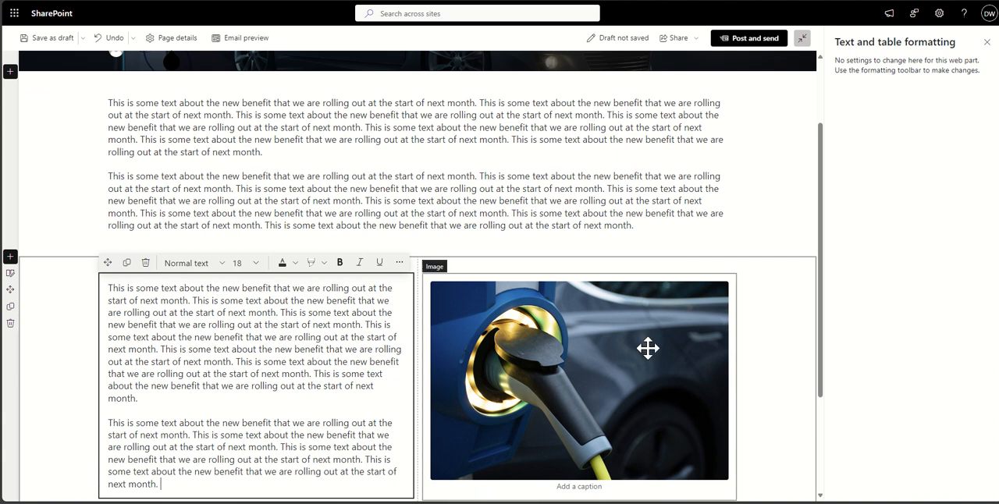
pyautogui.click(789, 330)
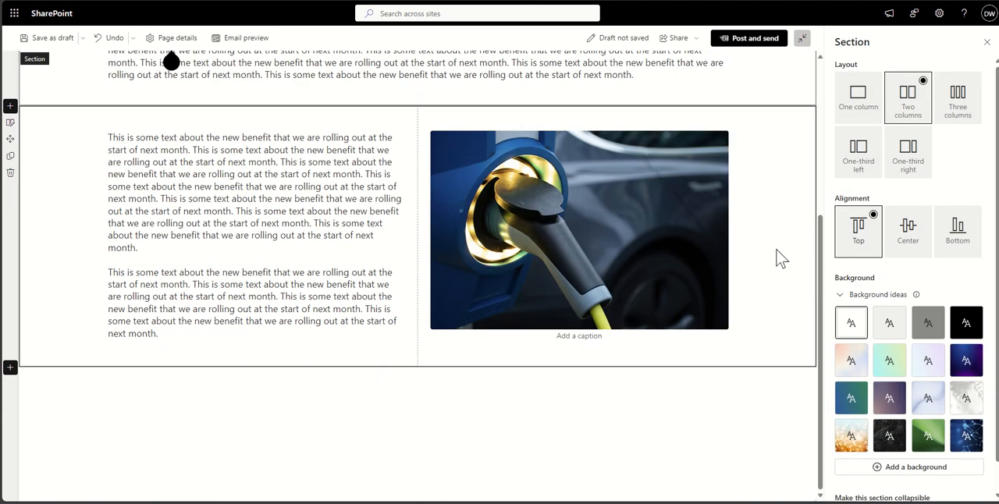
# - Return to the start of the page and publish the news post with the post-and-send option
pyautogui.scroll(1, 781, 257)
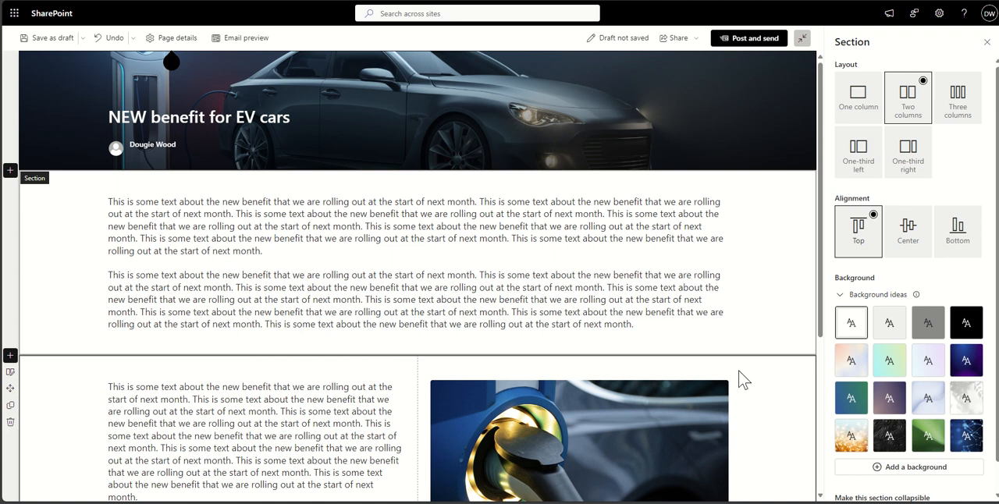
pyautogui.click(78, 266)
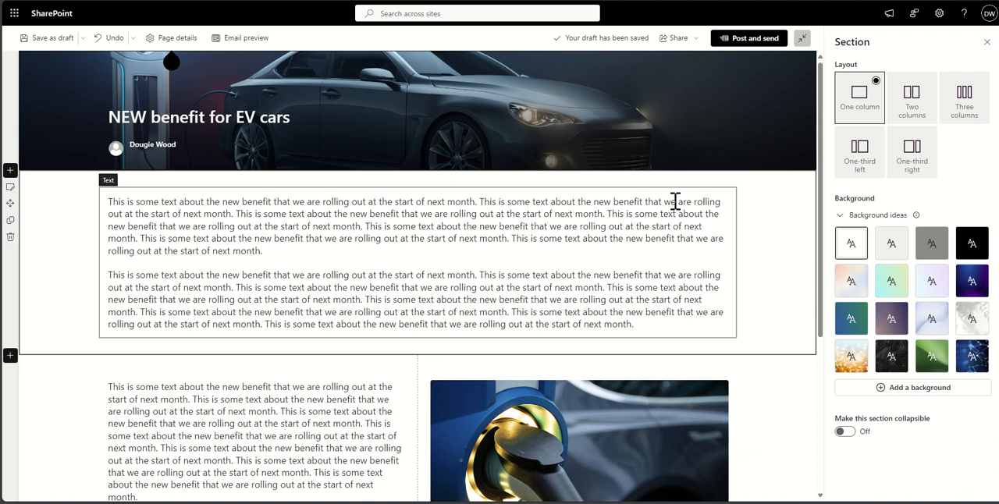
pyautogui.moveTo(754, 109)
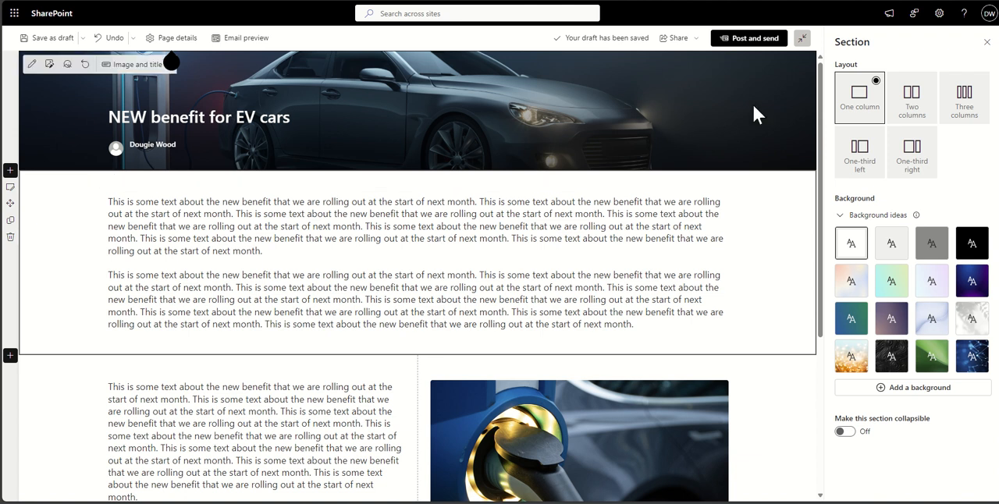
pyautogui.click(750, 39)
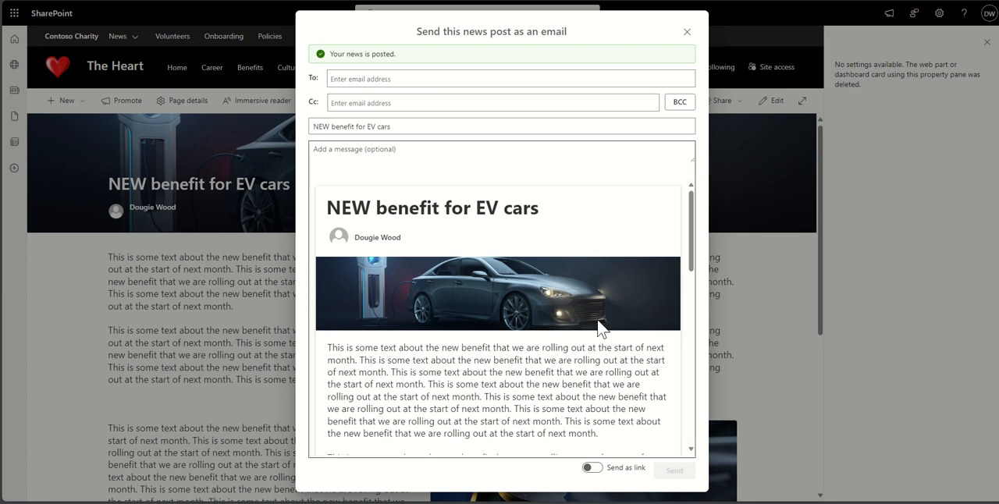
# - Review the email version of the news post and close the email form without sending it
pyautogui.scroll(-3, 598, 328)
pyautogui.scroll(3, 599, 328)
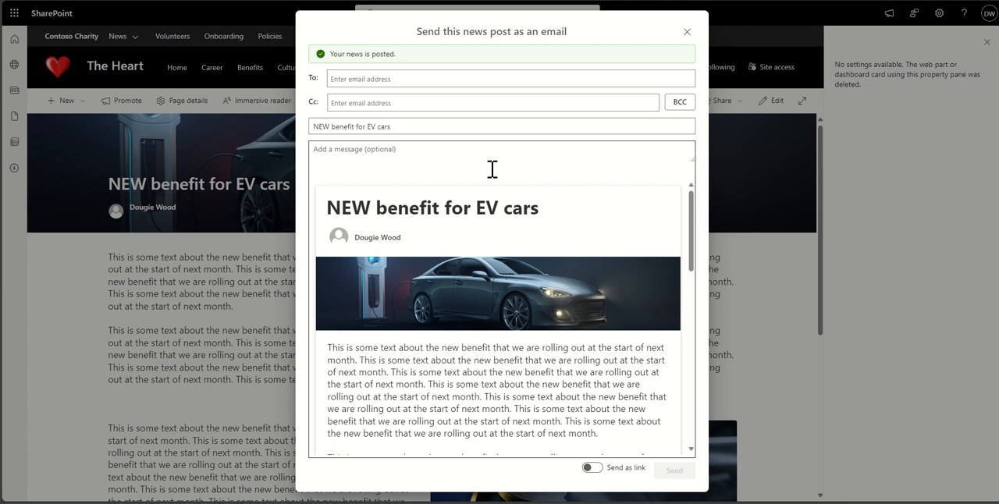
pyautogui.click(687, 35)
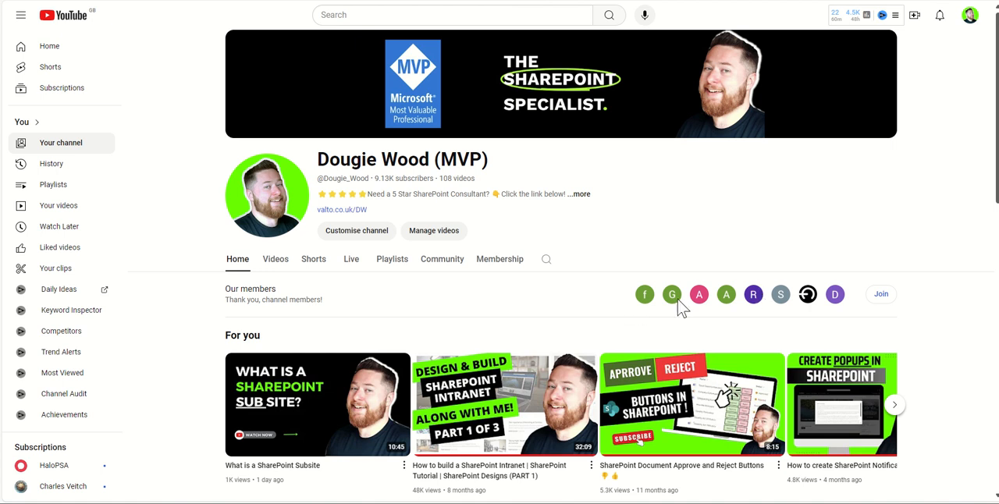
# - Browse the members-only SharePoint training videos in the Membership section of the YouTube channel
pyautogui.click(504, 265)
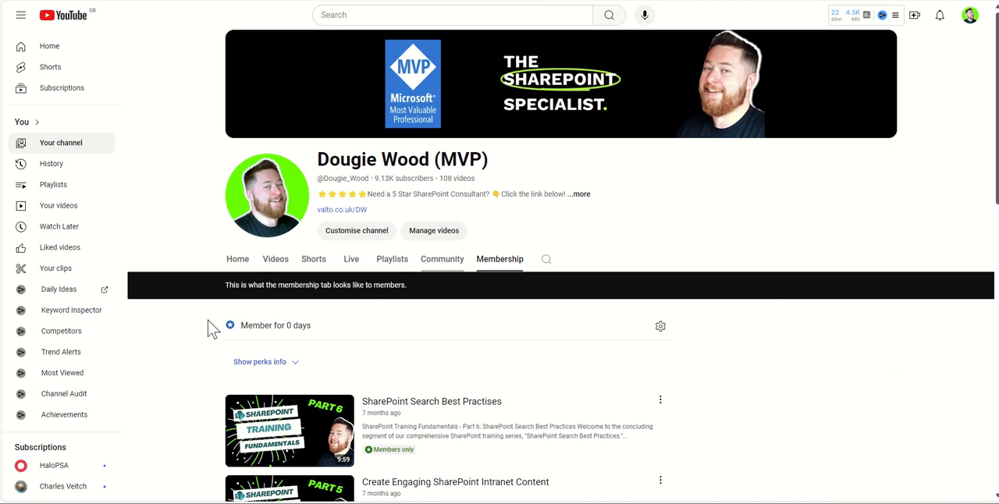
pyautogui.scroll(-1, 174, 364)
pyautogui.scroll(-1, 173, 363)
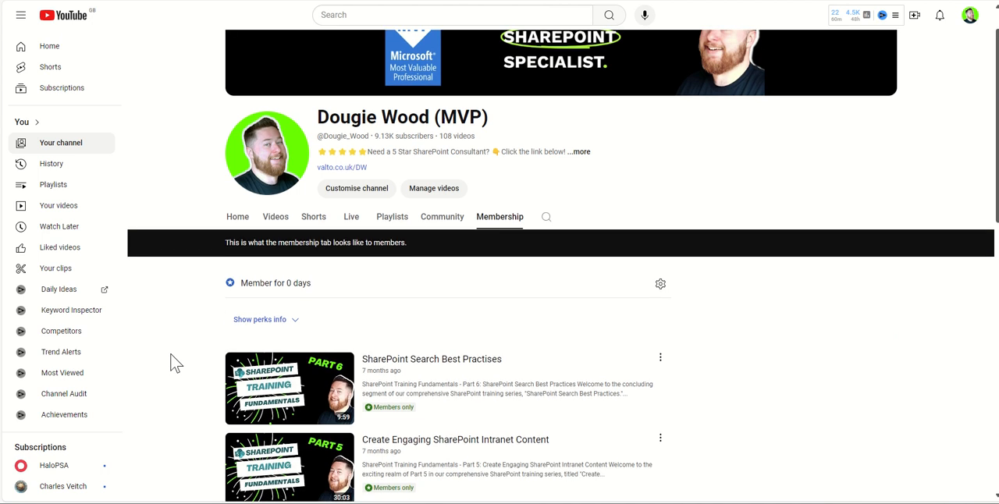
pyautogui.scroll(-2, 174, 363)
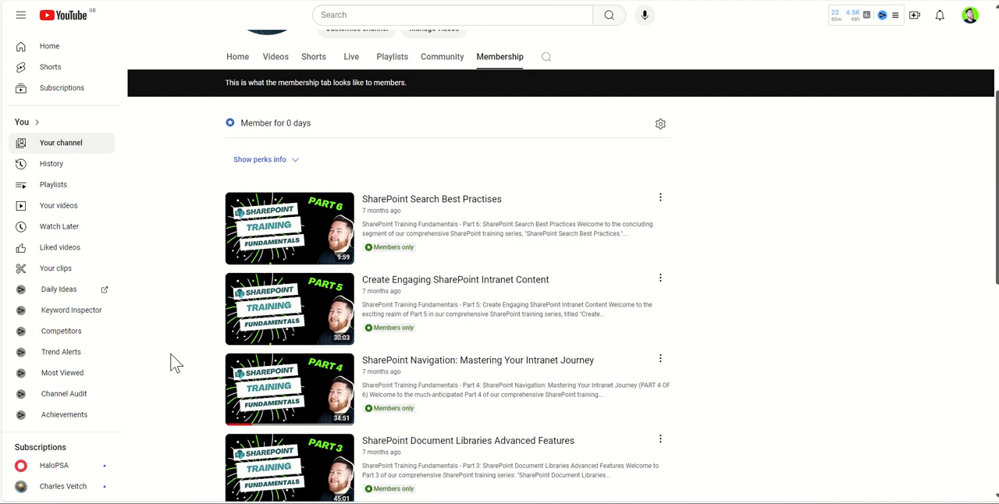
pyautogui.scroll(-2, 173, 363)
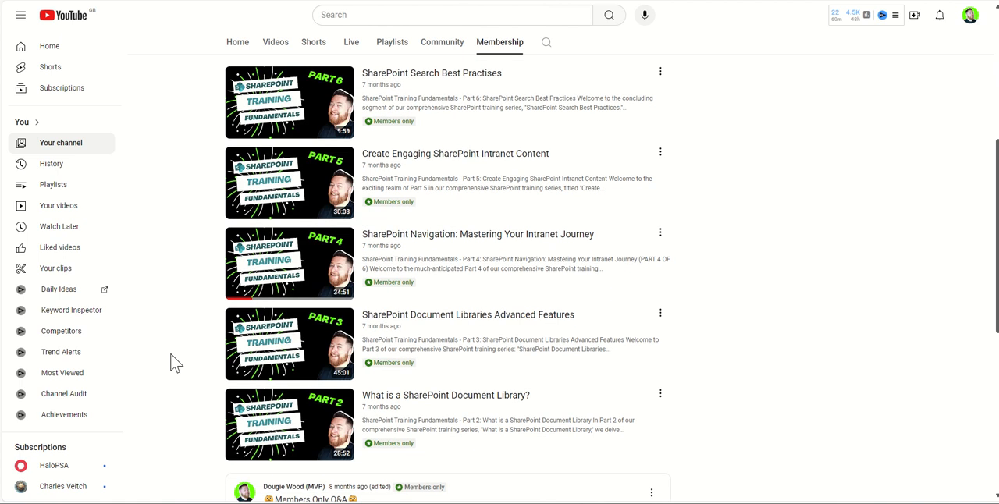
pyautogui.scroll(-1, 173, 363)
pyautogui.scroll(-2, 174, 363)
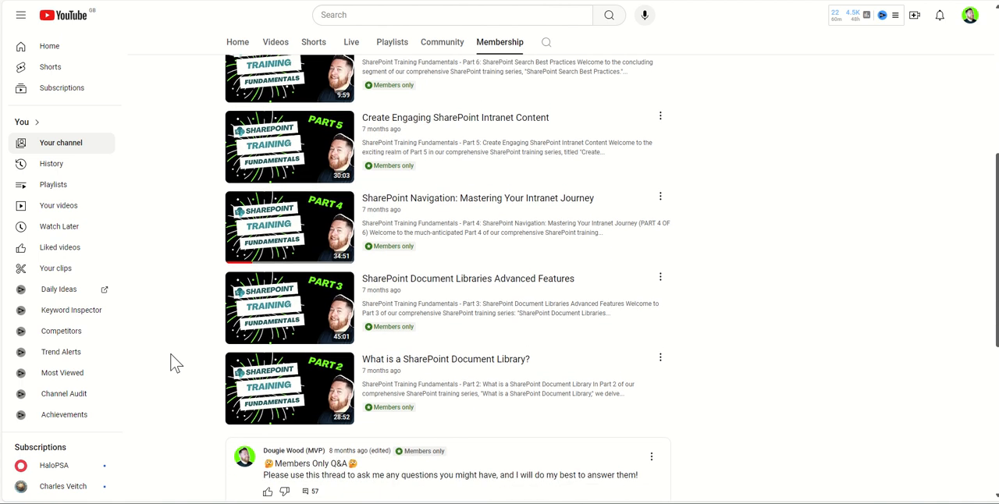
pyautogui.scroll(-1, 173, 363)
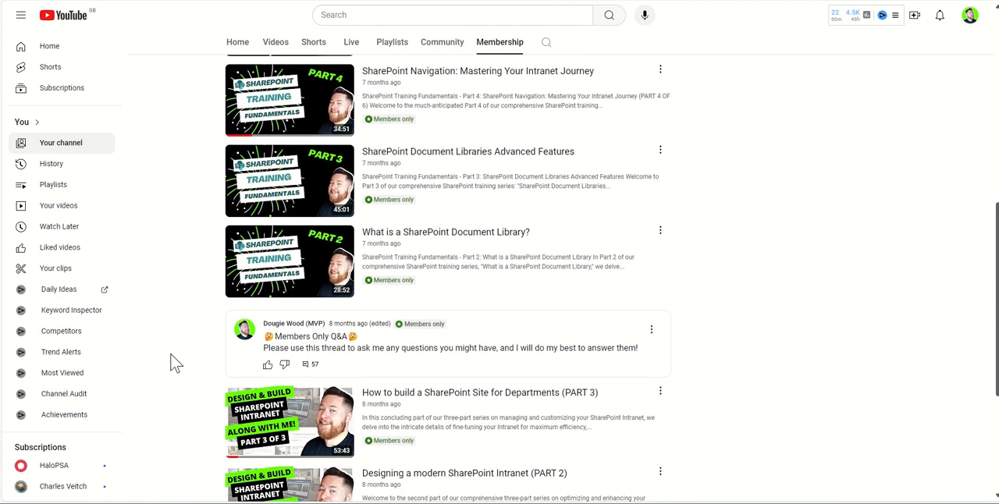
pyautogui.scroll(1, 173, 363)
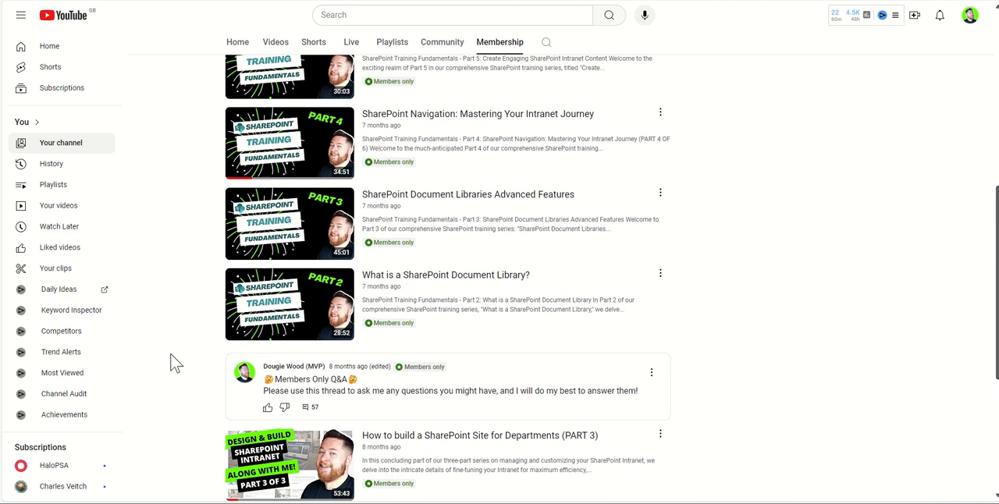
pyautogui.scroll(3, 173, 363)
pyautogui.scroll(3, 173, 364)
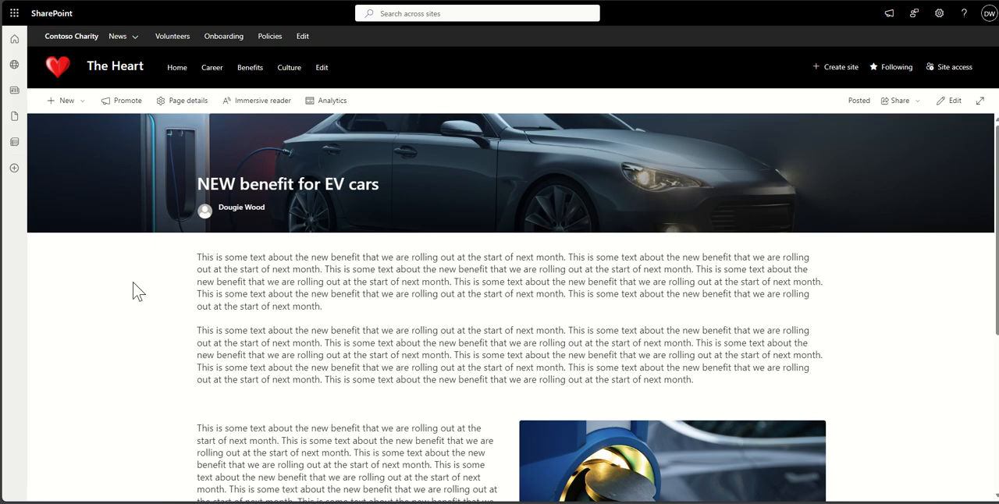
# - Return to The Heart site's home page and start a new news link
pyautogui.click(66, 70)
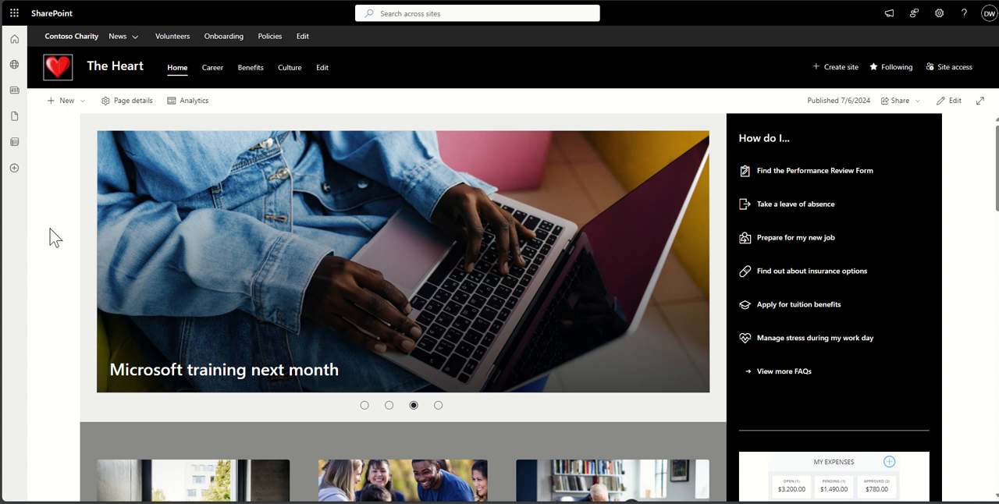
pyautogui.click(76, 103)
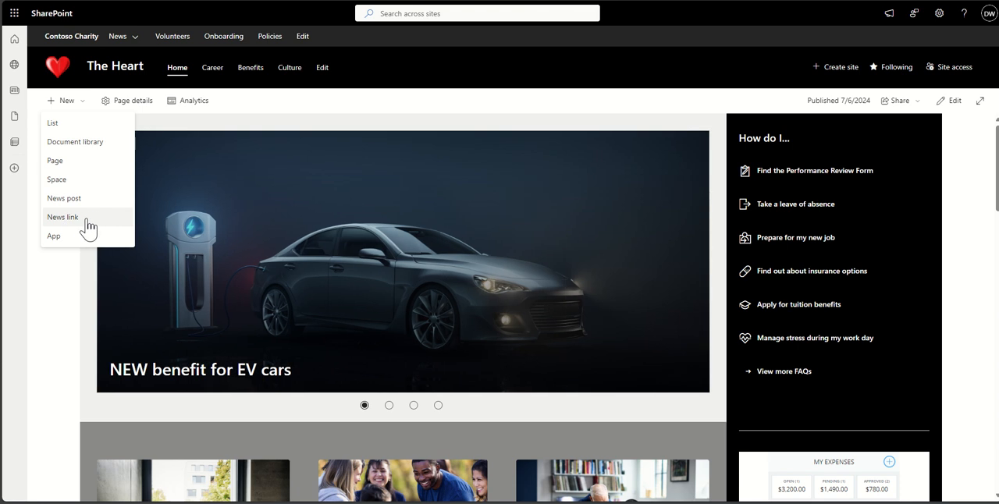
pyautogui.click(62, 217)
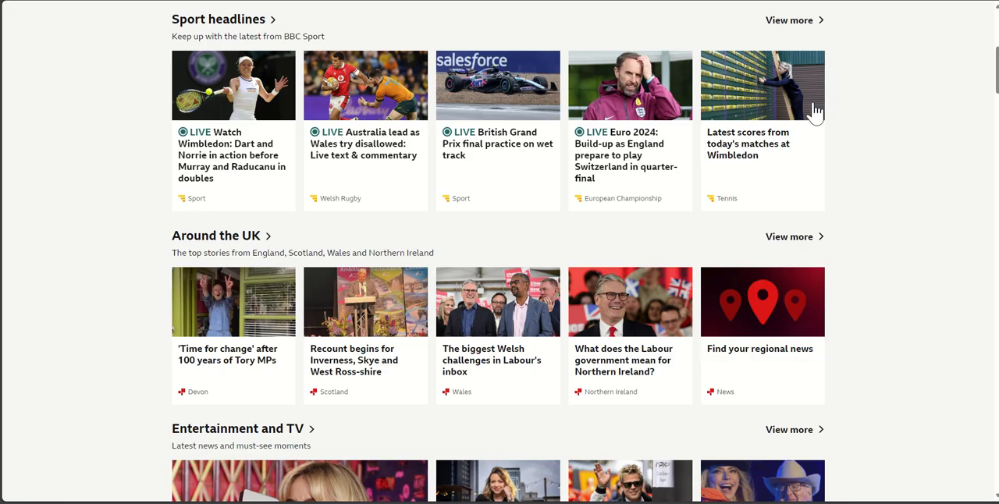
# - Switch to the BBC website and open the article "Meet the new youngest MP - born in 2002" as the link source
pyautogui.click(741, 154)
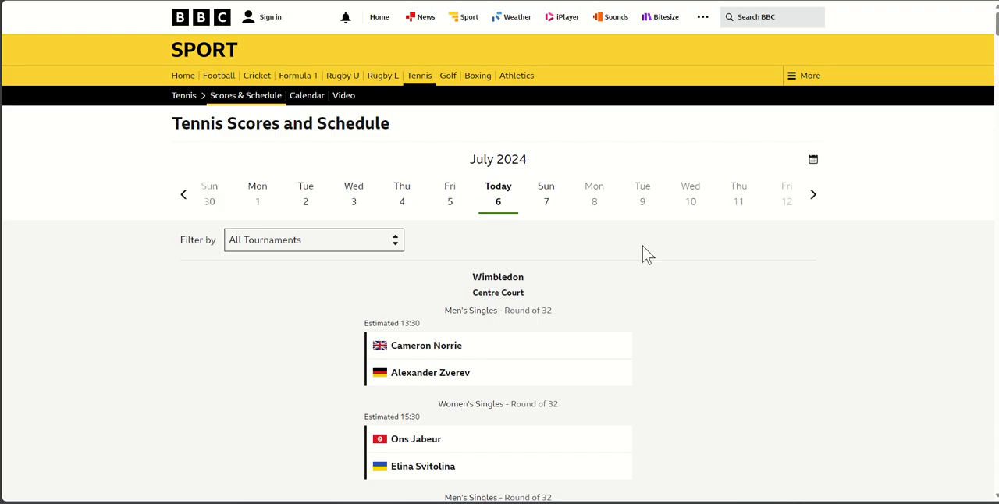
pyautogui.click(12, 0)
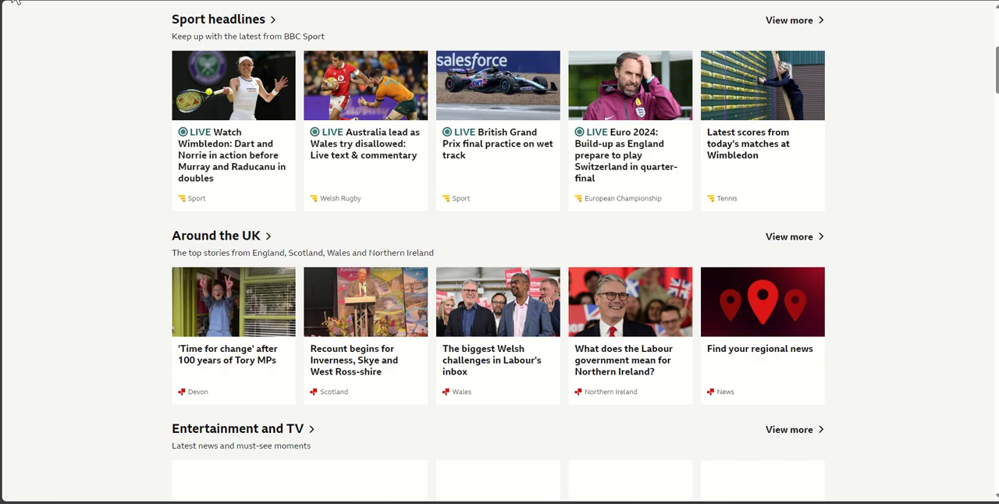
pyautogui.scroll(2, 256, 219)
pyautogui.scroll(2, 258, 227)
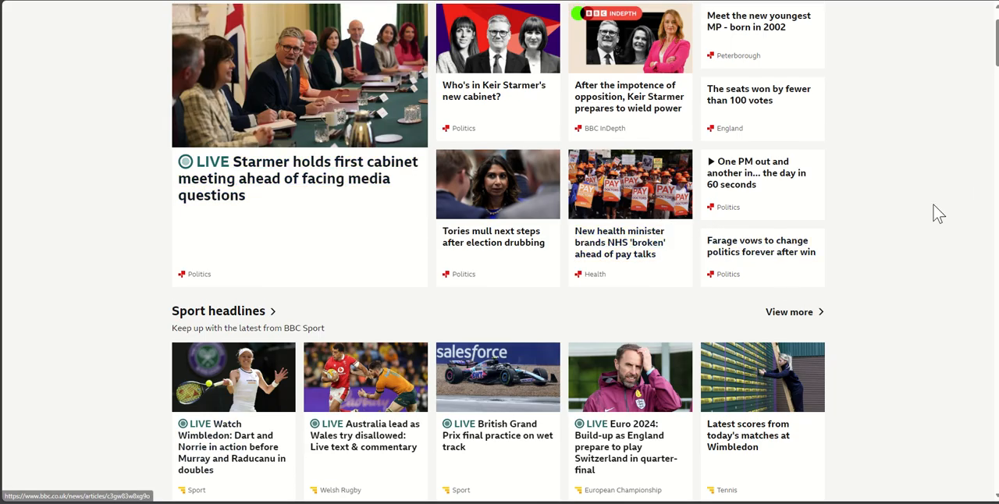
pyautogui.scroll(1, 934, 212)
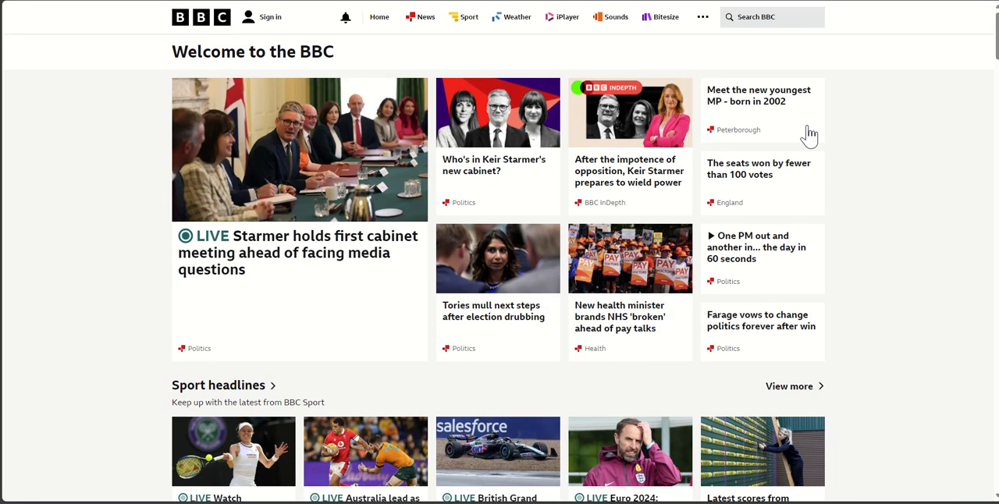
pyautogui.click(769, 99)
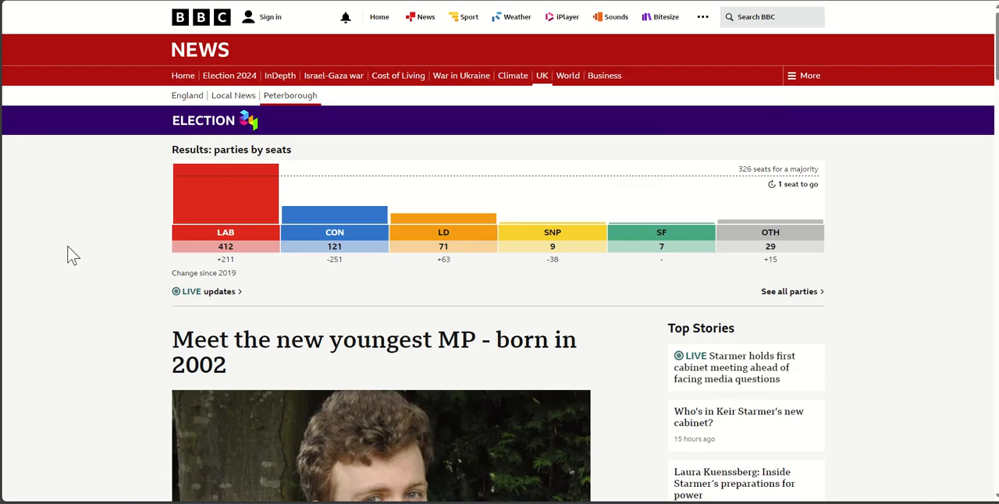
pyautogui.scroll(-3, 67, 252)
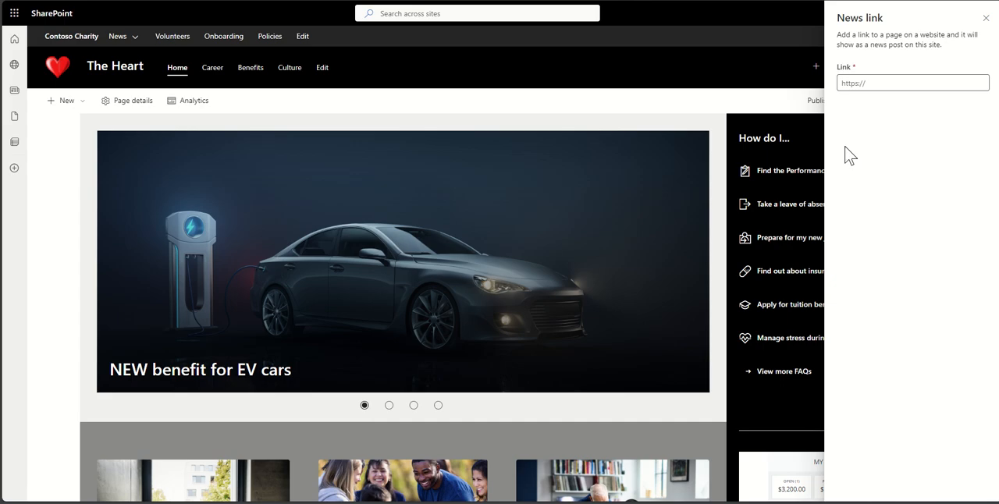
# - Post the copied BBC article address as a news link titled "Meet the new youngest MP"
pyautogui.click(870, 81)
pyautogui.write('https://www.bbc.co.uk/news/articles/c16jpl6707eo')
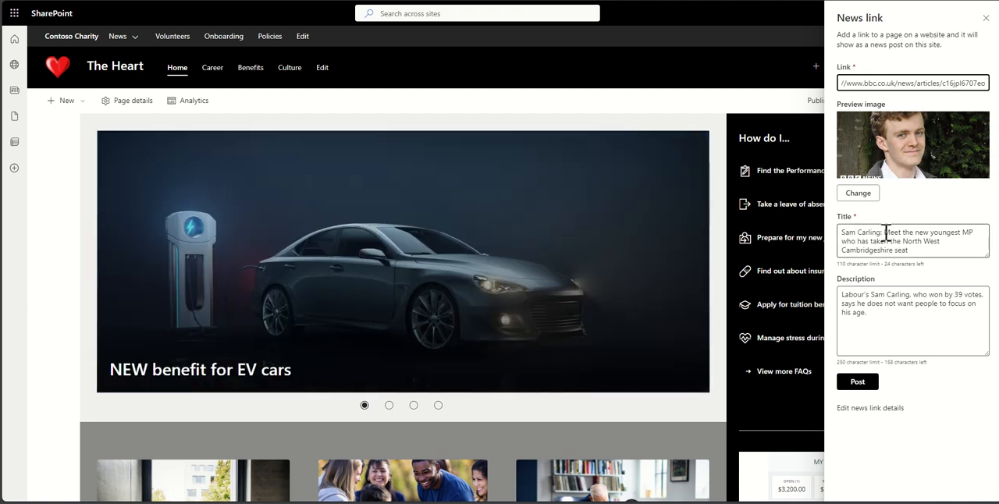
pyautogui.moveTo(884, 232); pyautogui.dragTo(820, 232)
pyautogui.press('BackSpace')
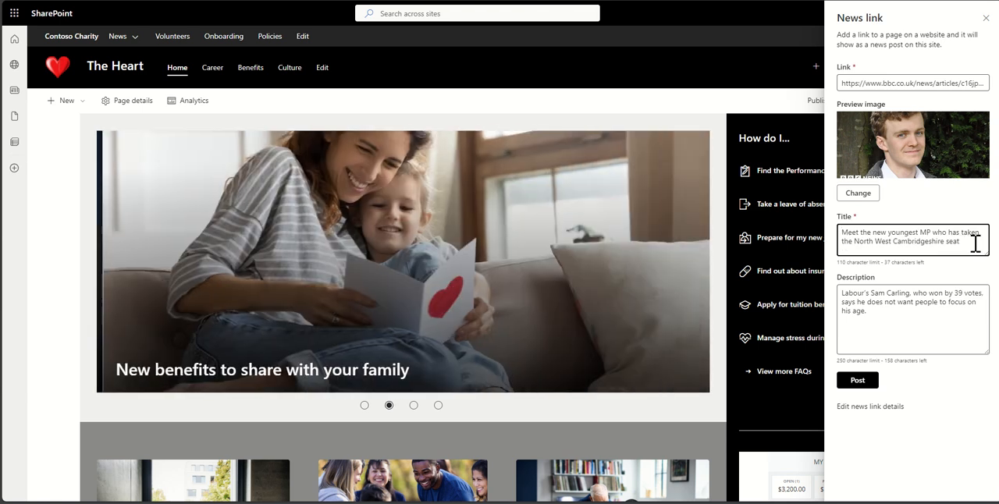
pyautogui.moveTo(957, 239); pyautogui.dragTo(935, 234)
pyautogui.press('BackSpace')
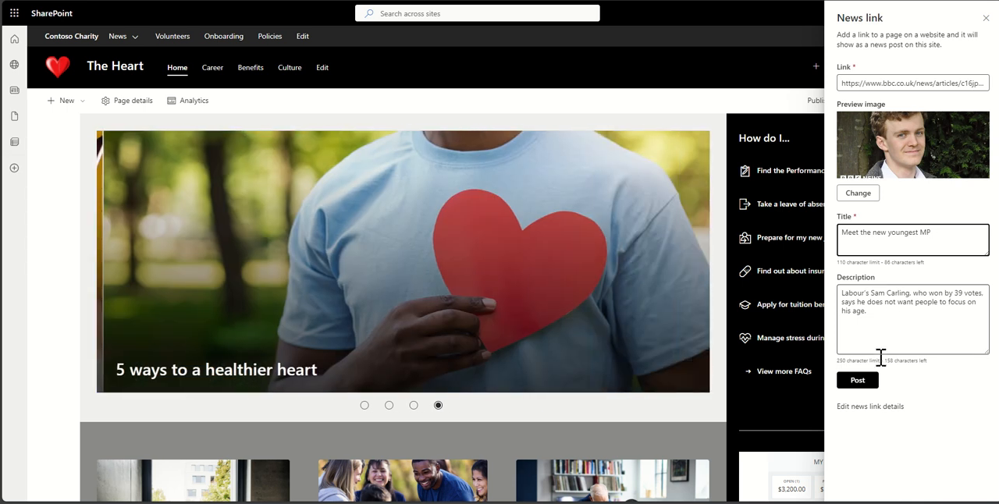
pyautogui.click(867, 383)
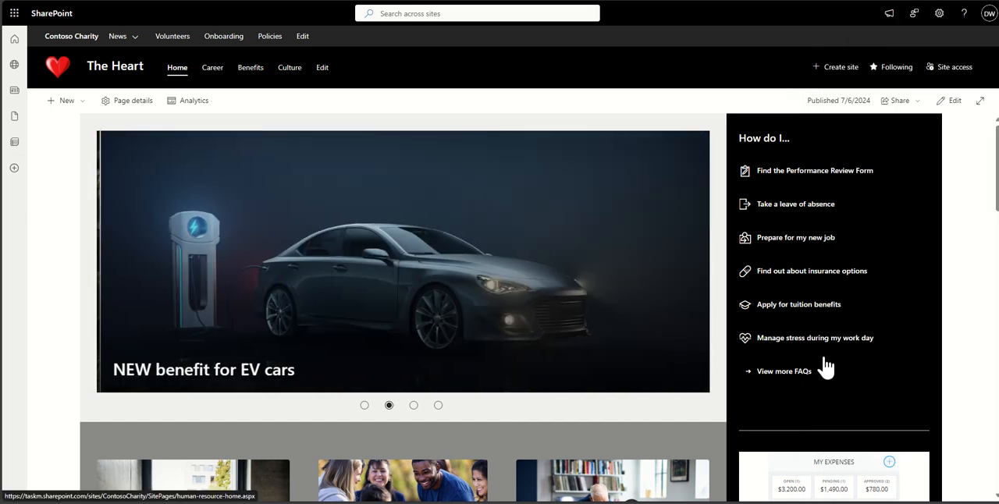
# - Open the "Meet the new youngest MP" item from the home page carousel to check the linked article, then leave it
pyautogui.click(108, 263)
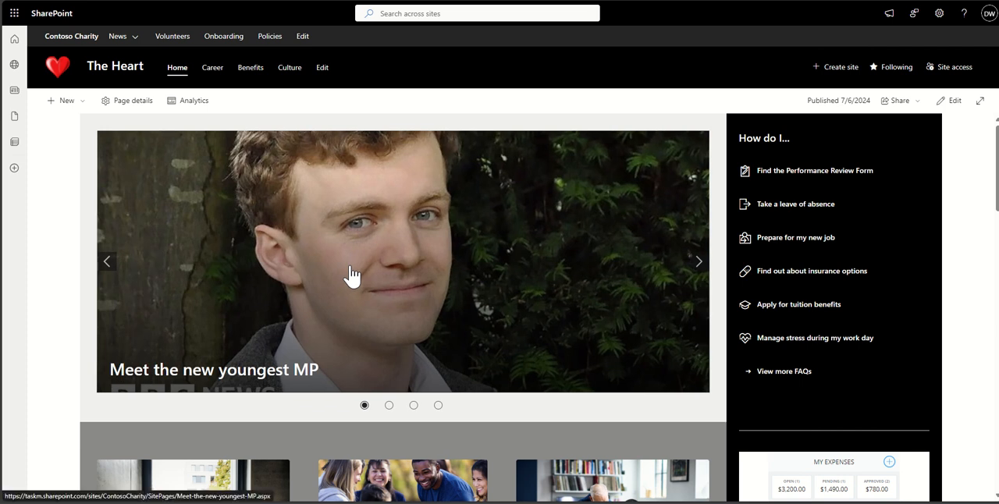
pyautogui.click(351, 273)
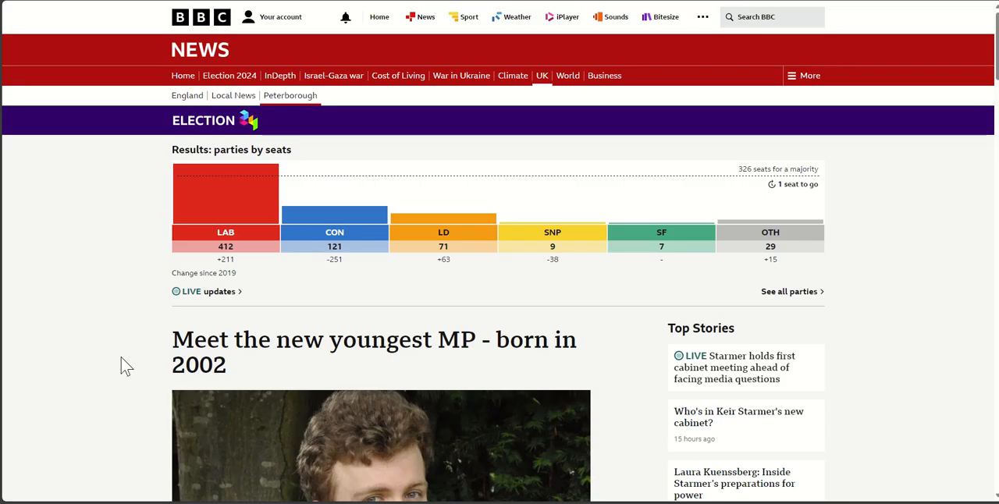
pyautogui.scroll(-4, 124, 367)
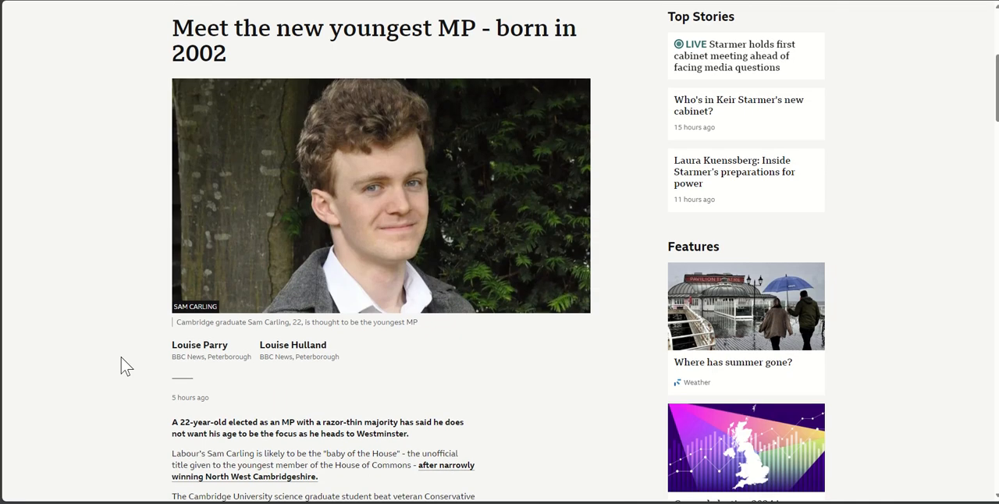
pyautogui.click(406, 0)
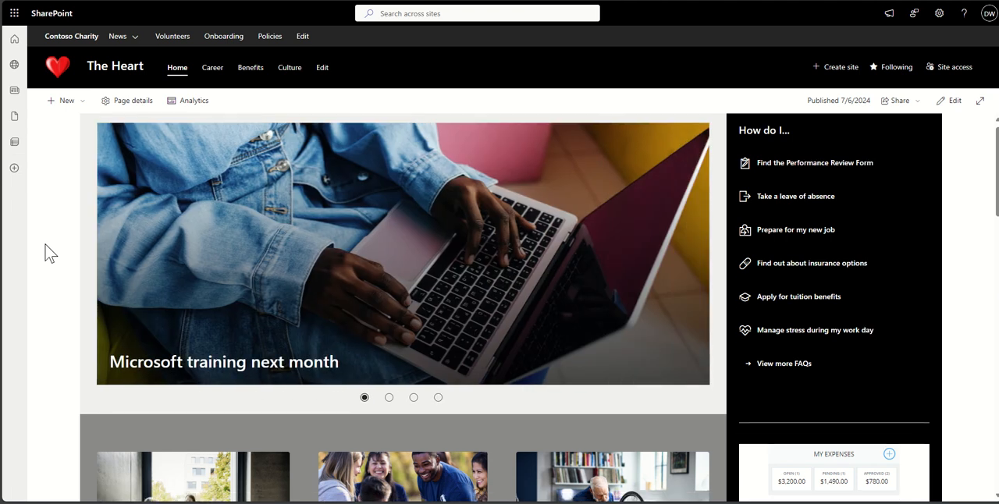
# - Open the full list of Senior Management Team news from the site's home page
pyautogui.scroll(-6, 47, 252)
pyautogui.scroll(-2, 47, 252)
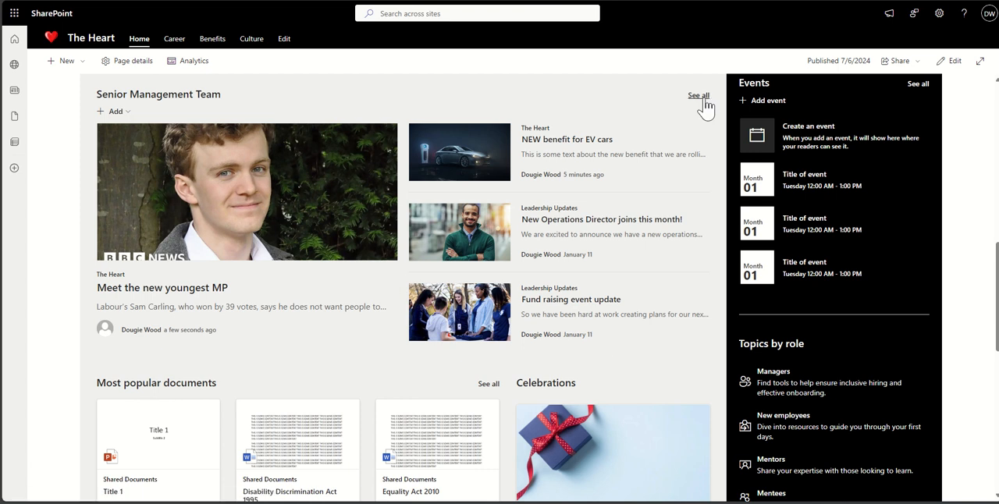
pyautogui.click(701, 101)
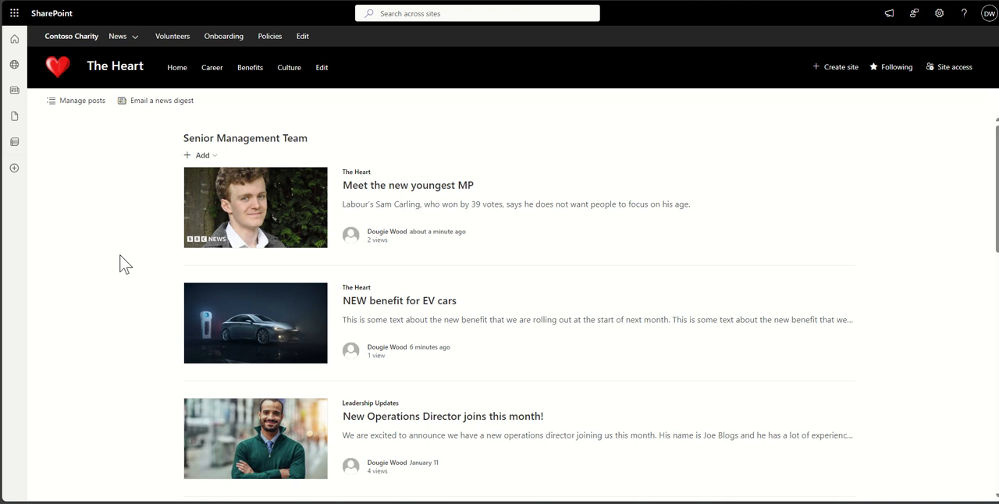
# - Create a news digest from the posts NEW benefit for EV cars, Fund raising event update, Update on new premises and 5 ways to a healthier heart
pyautogui.click(158, 109)
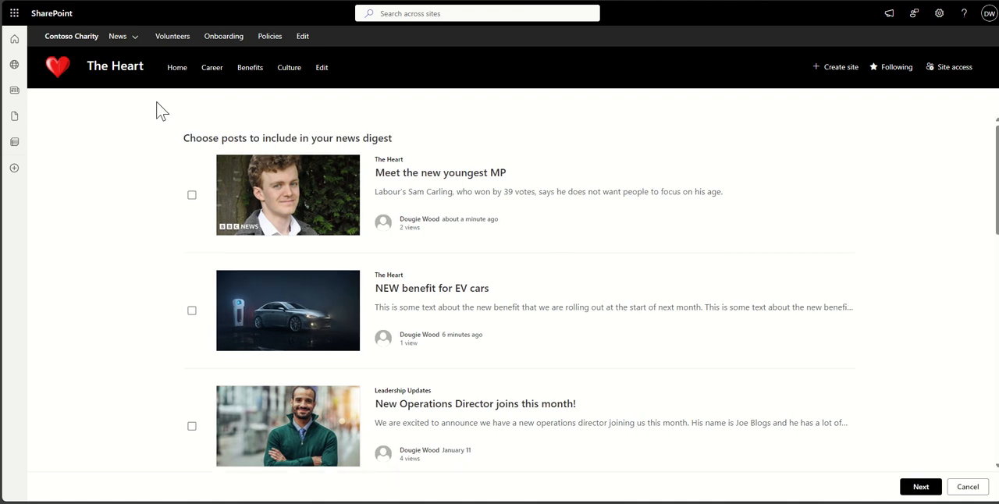
pyautogui.scroll(-1, 148, 252)
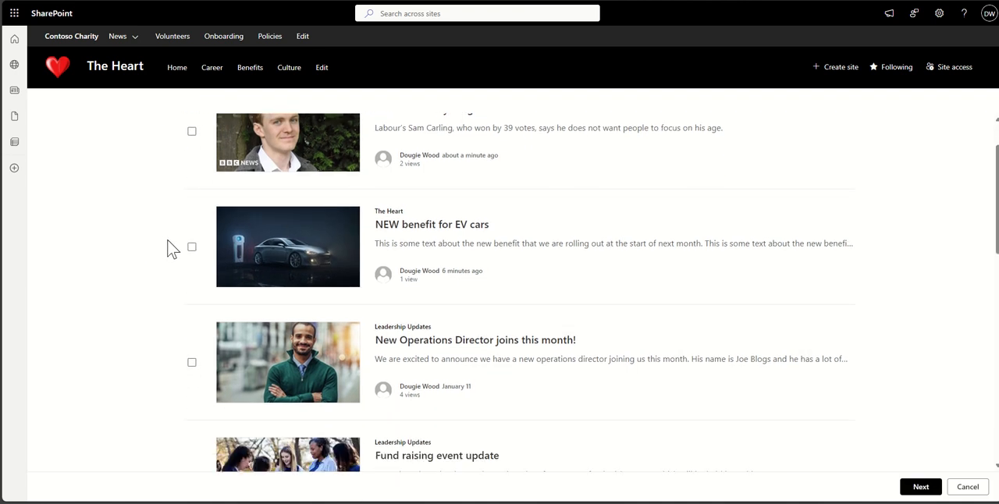
pyautogui.scroll(-1, 172, 222)
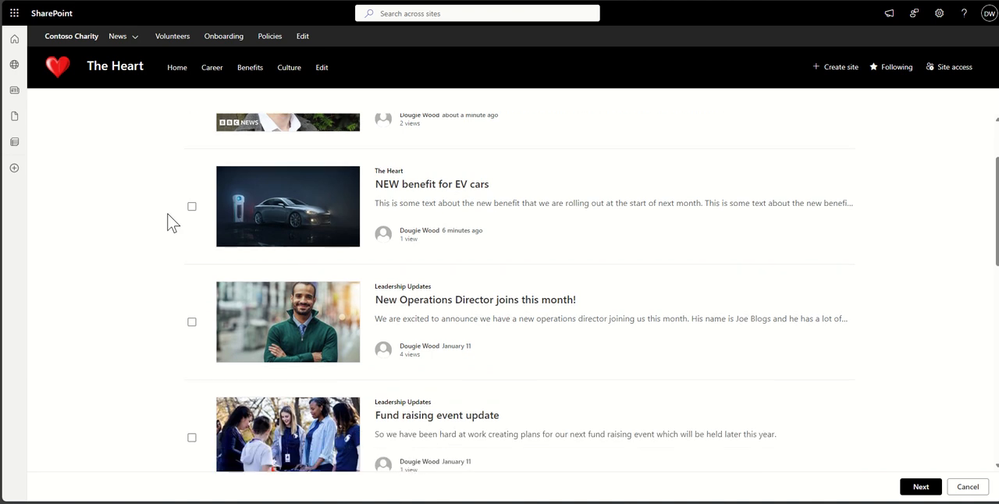
pyautogui.click(191, 206)
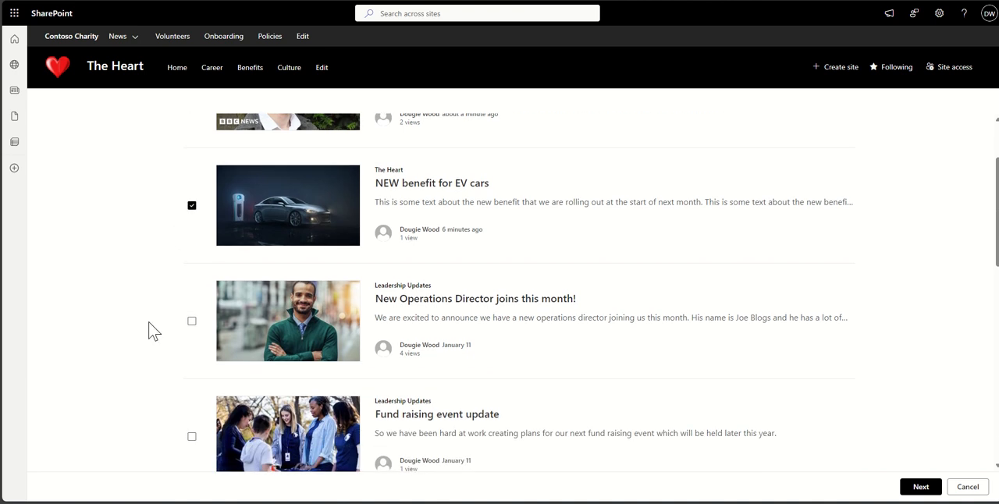
pyautogui.scroll(-2, 154, 331)
pyautogui.click(192, 300)
pyautogui.scroll(-3, 193, 307)
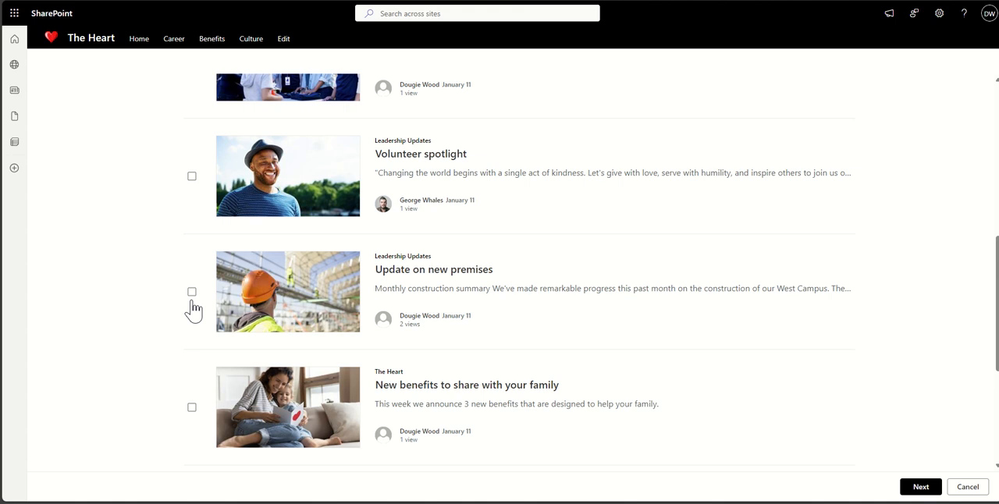
pyautogui.click(192, 293)
pyautogui.scroll(-4, 192, 298)
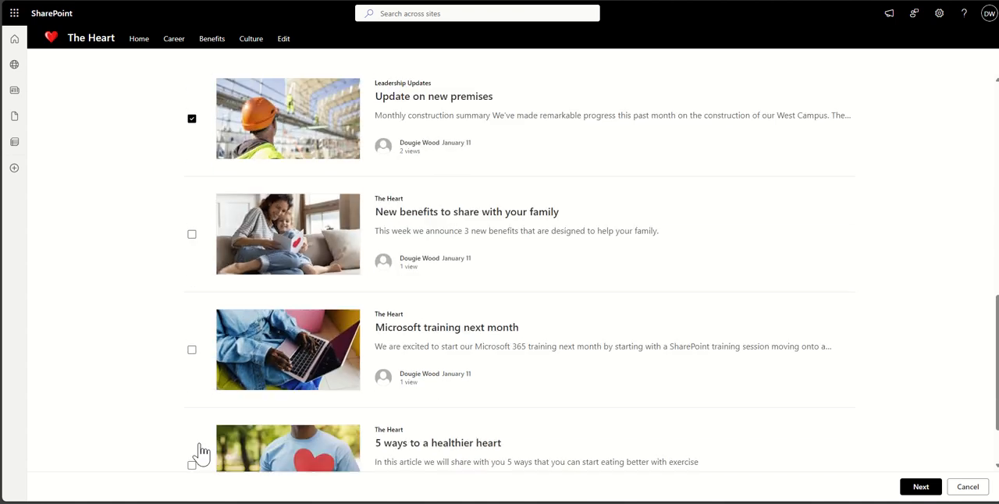
pyautogui.scroll(-2, 200, 451)
pyautogui.click(192, 380)
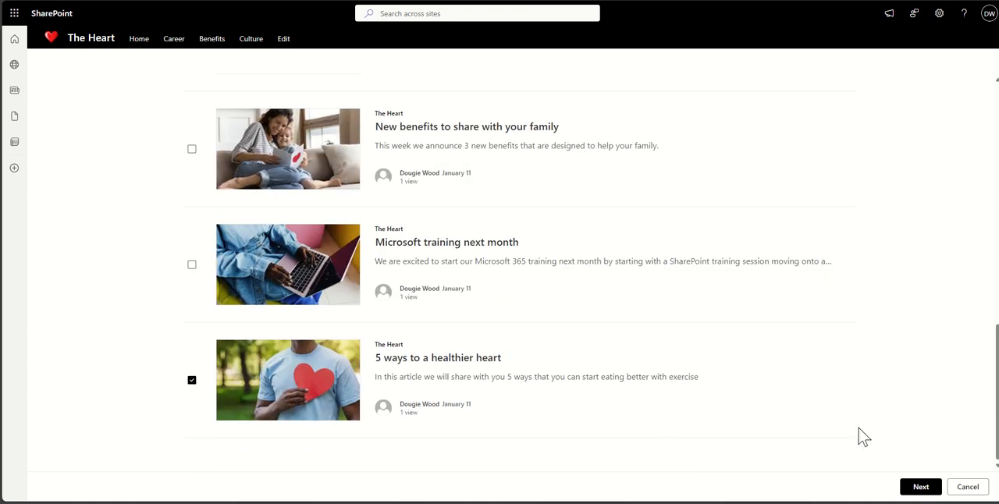
pyautogui.click(919, 484)
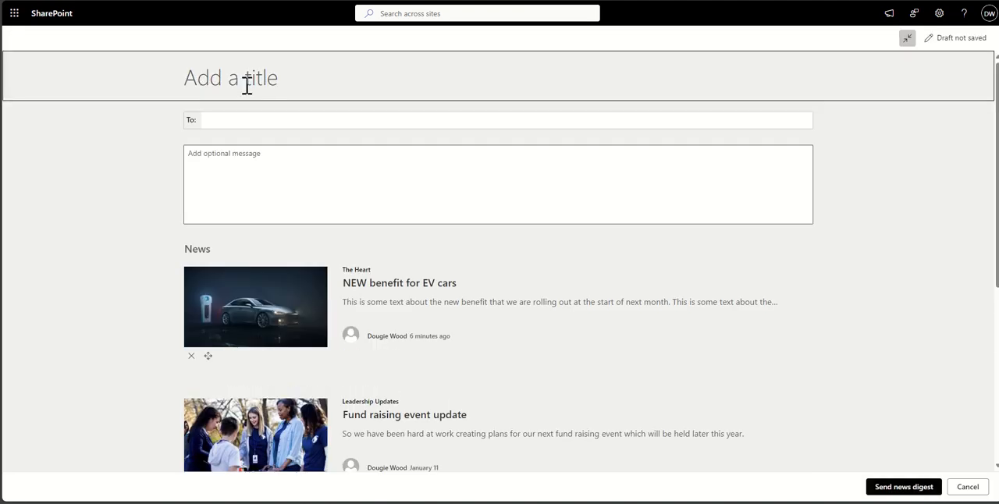
# - Title the news digest "Summer newsletter" and add the recipient by choosing the matching person from the suggestions
pyautogui.write('Summer newsle')
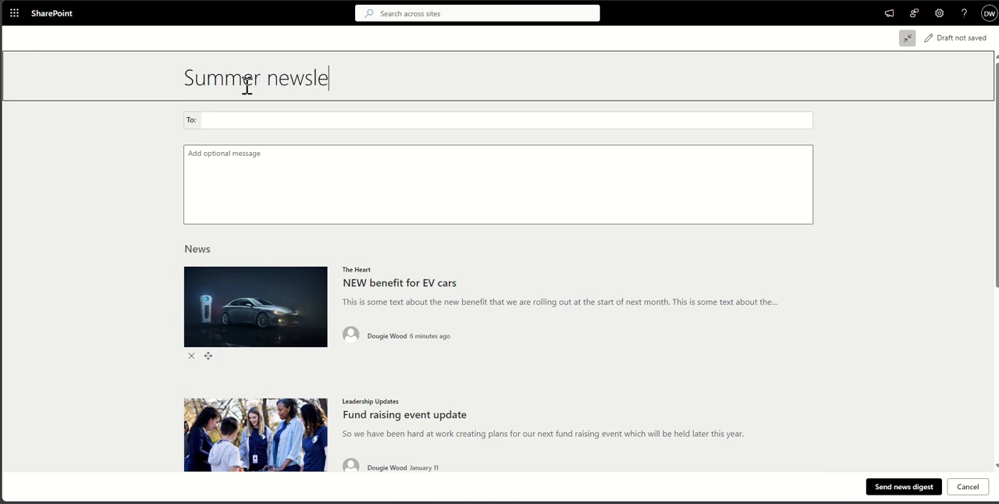
pyautogui.write('tter')
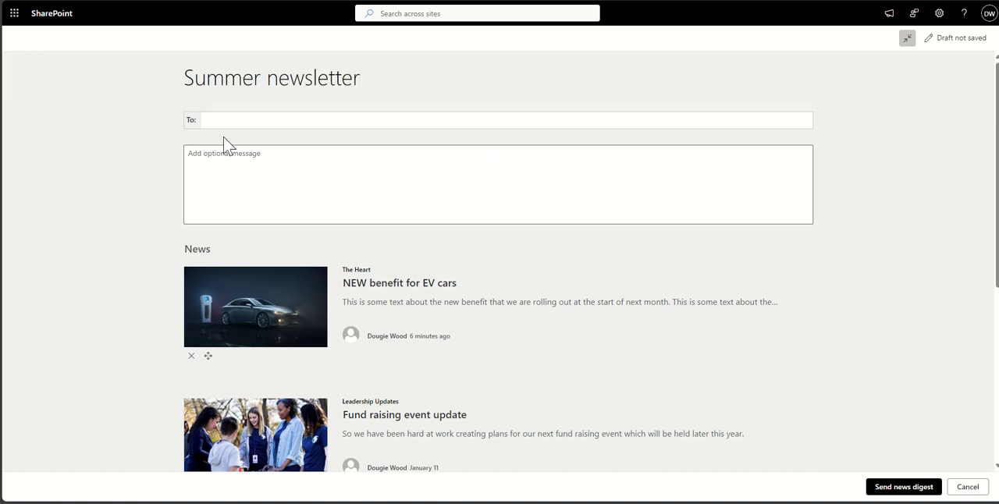
pyautogui.click(239, 122)
pyautogui.write('Dougie Wood')
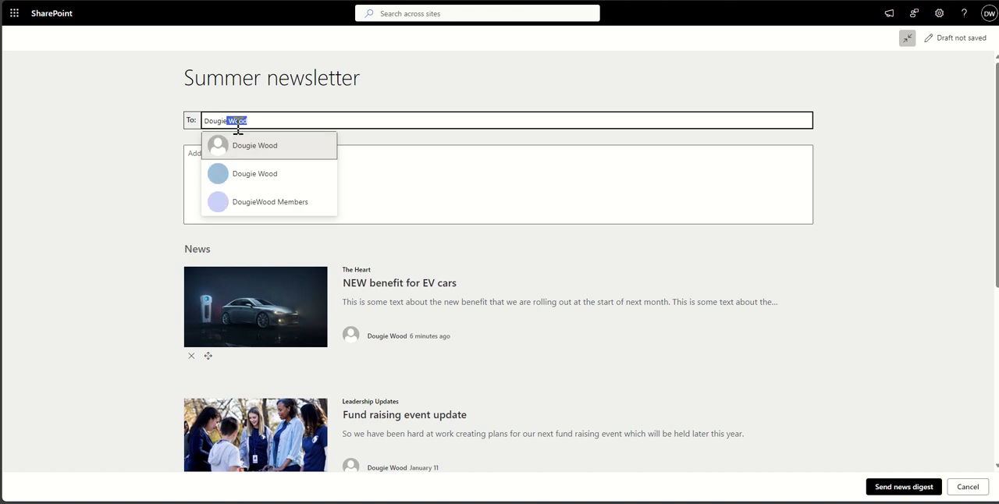
pyautogui.click(294, 158)
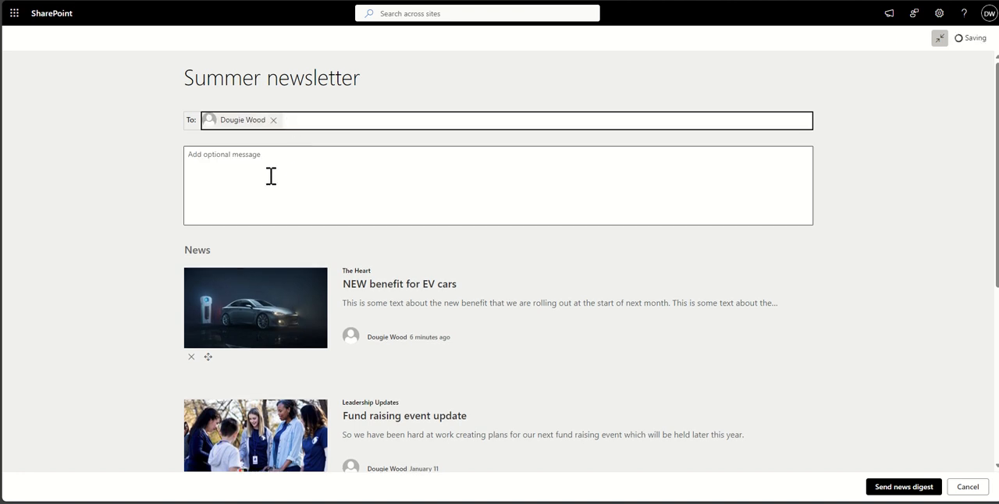
# - Add the digest message "Check out the latest news articles from our SharePoint intranet the heart!"
pyautogui.click(271, 177)
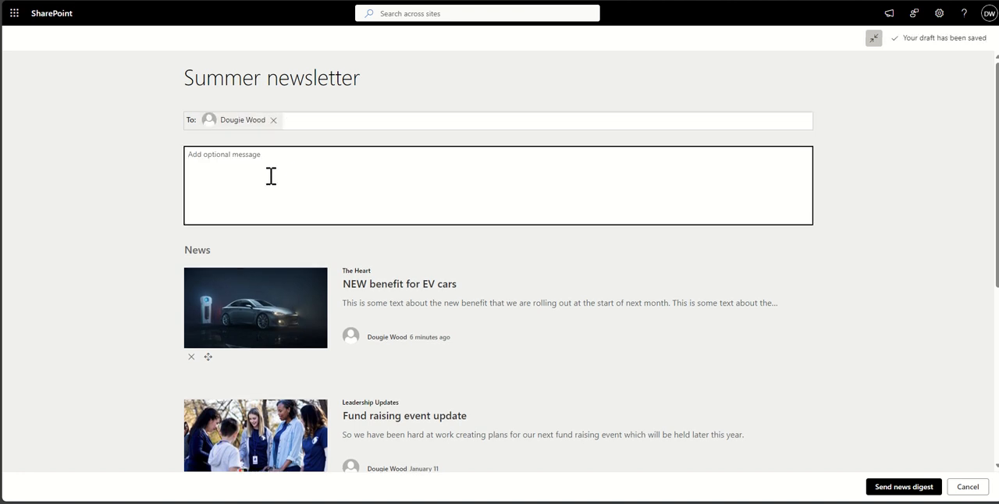
pyautogui.write('Ch')
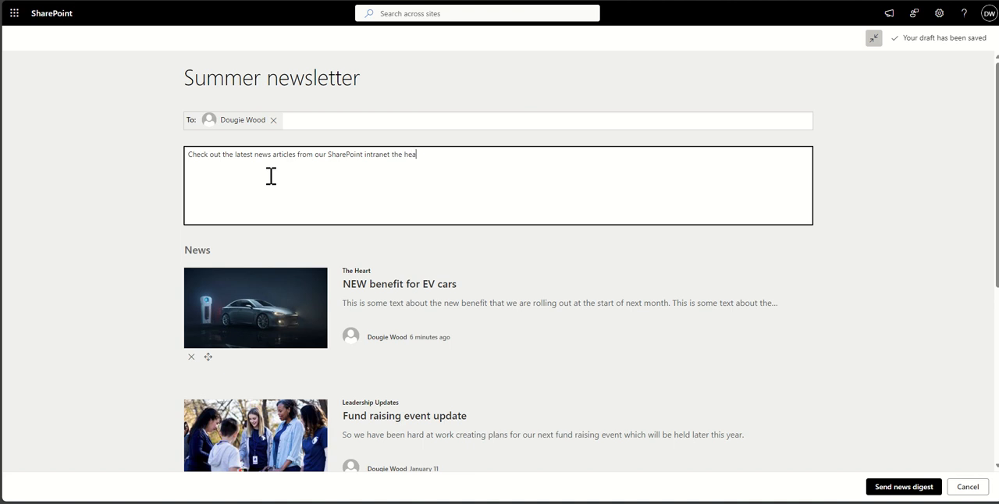
pyautogui.click(98, 199)
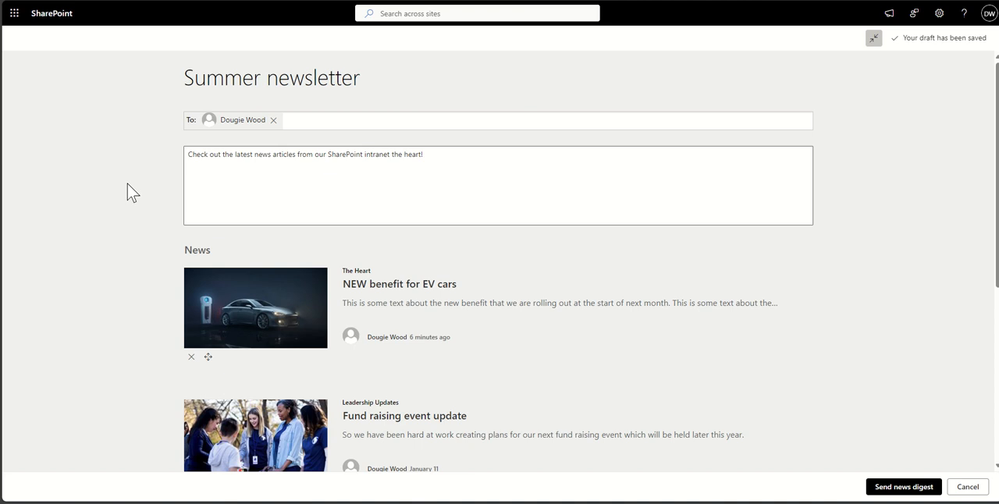
# - Move the NEW benefit for EV cars post below Fund raising event update in the digest, and send the digest
pyautogui.scroll(-2, 128, 183)
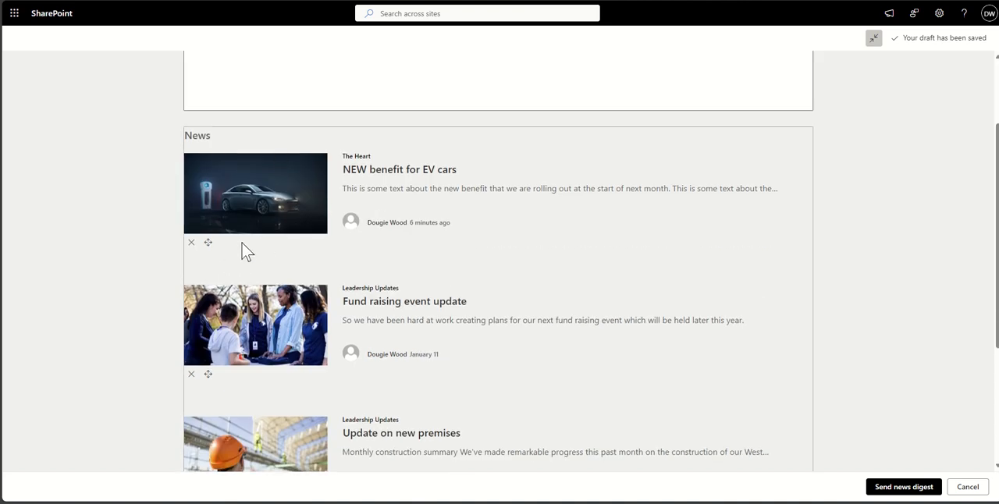
pyautogui.scroll(-2, 192, 229)
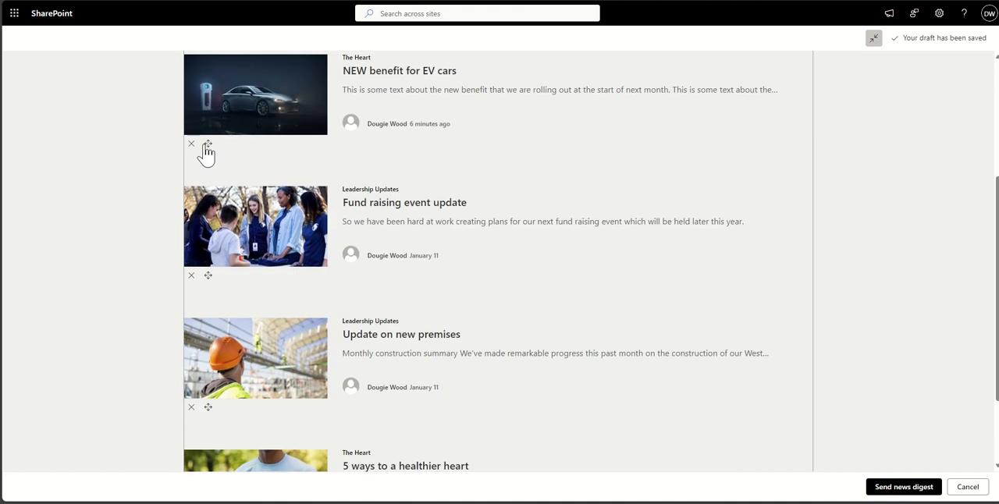
pyautogui.moveTo(207, 150); pyautogui.dragTo(219, 280)
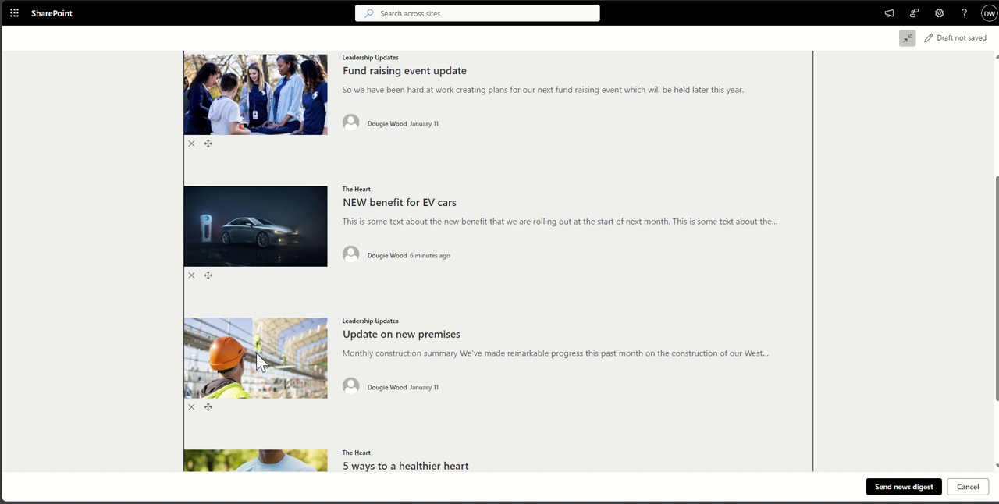
pyautogui.scroll(4, 122, 117)
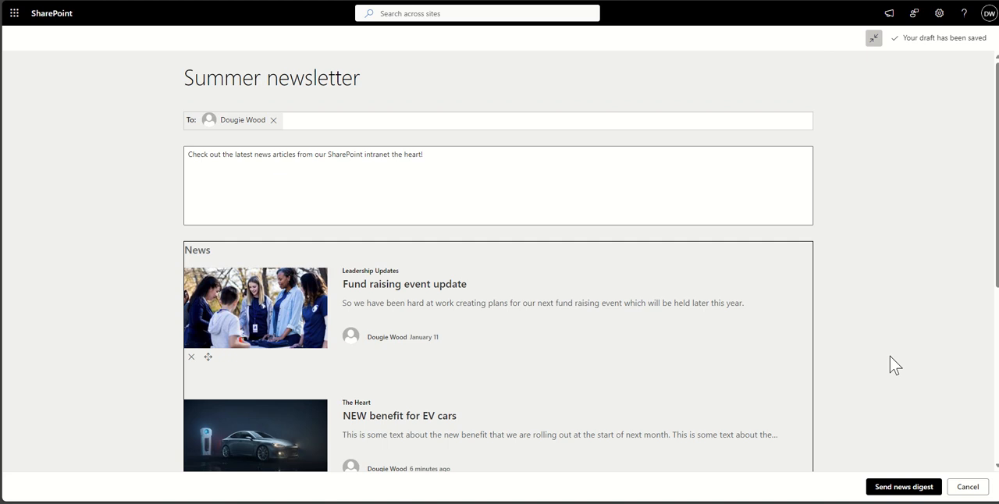
pyautogui.click(898, 488)
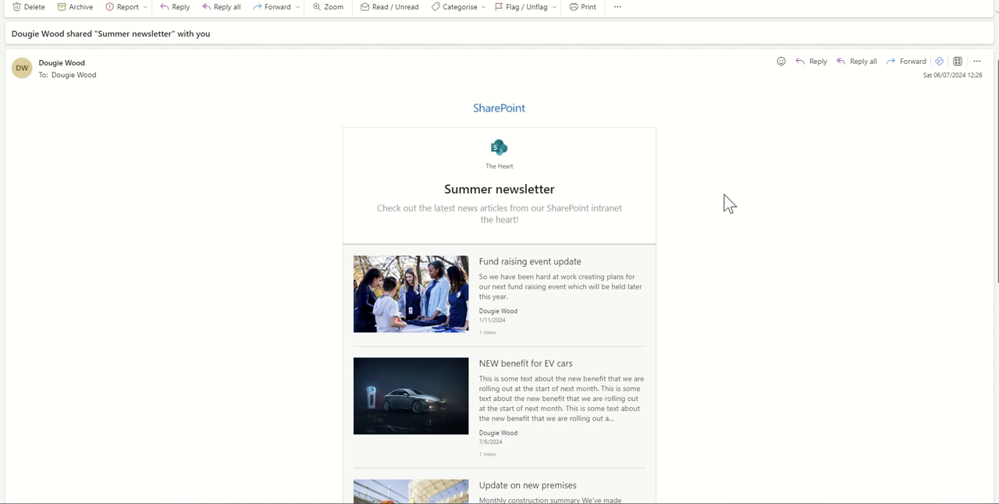
# - Review the posts in the received Summer newsletter email and open the Fund raising event update article from it
pyautogui.scroll(-1, 726, 203)
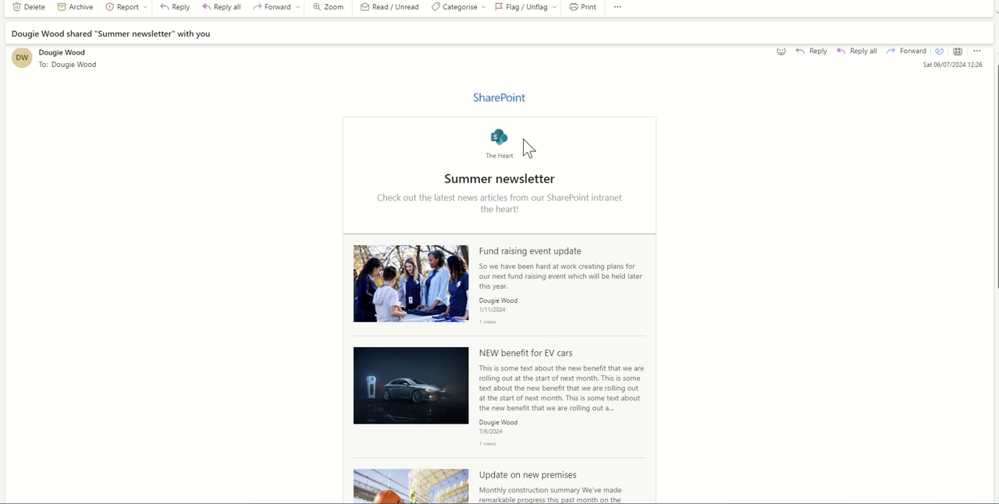
pyautogui.scroll(-1, 710, 264)
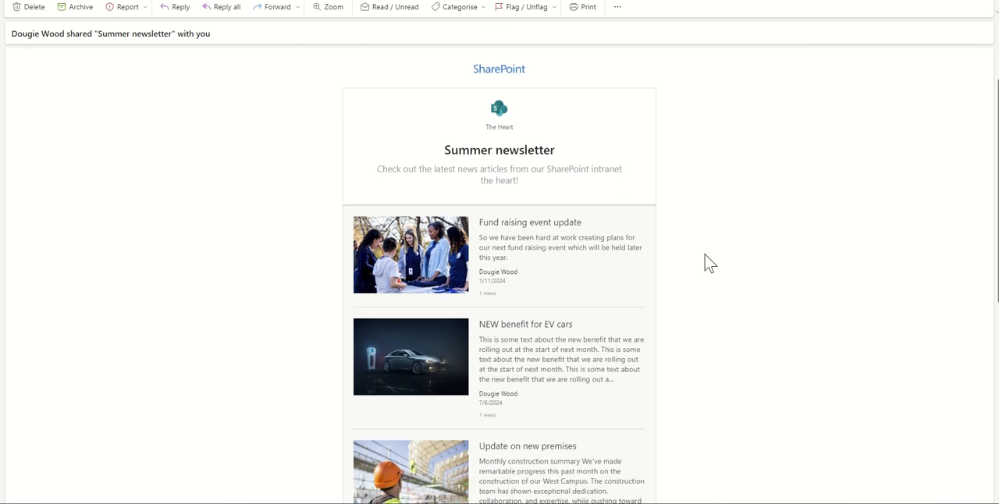
pyautogui.scroll(-1, 709, 264)
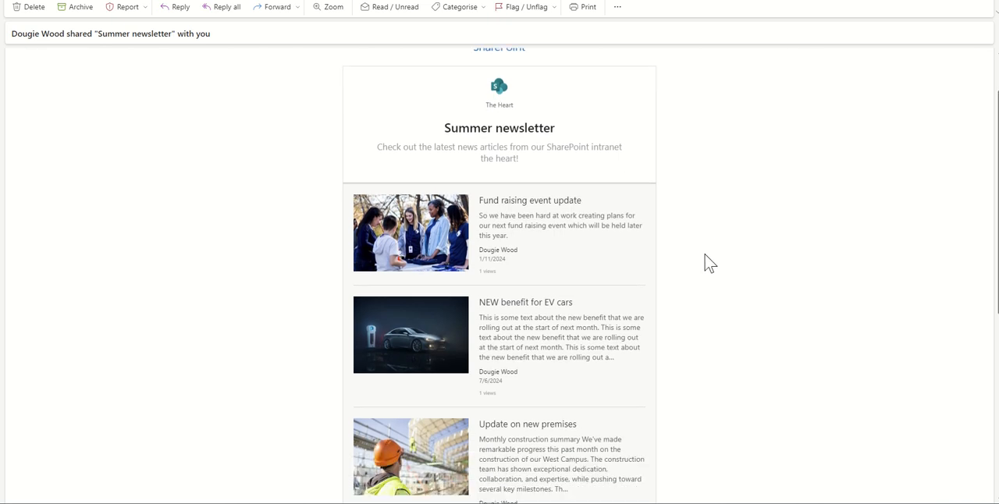
pyautogui.scroll(-4, 710, 264)
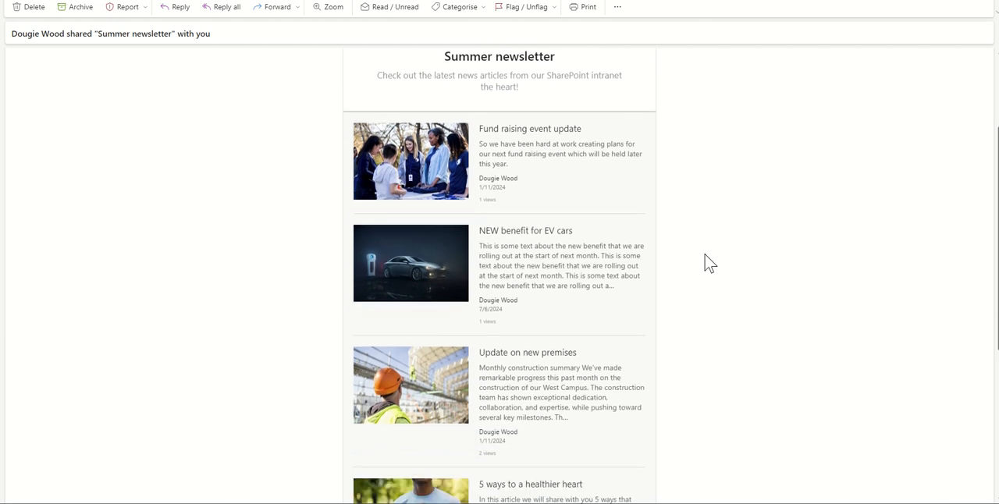
pyautogui.scroll(-1, 709, 264)
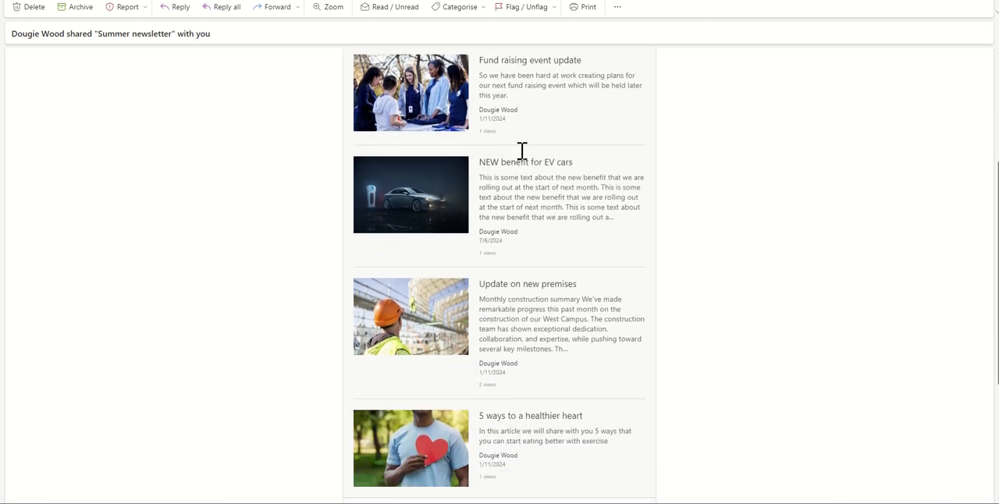
pyautogui.click(498, 70)
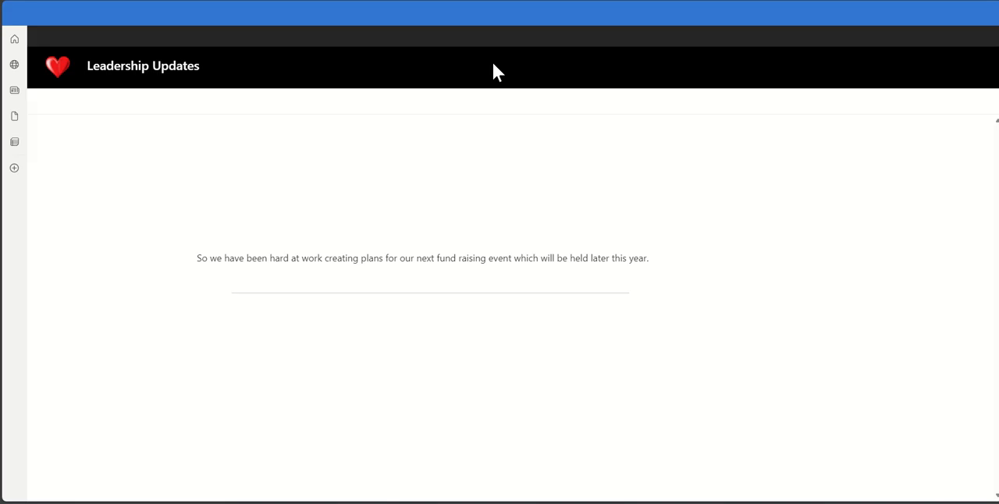